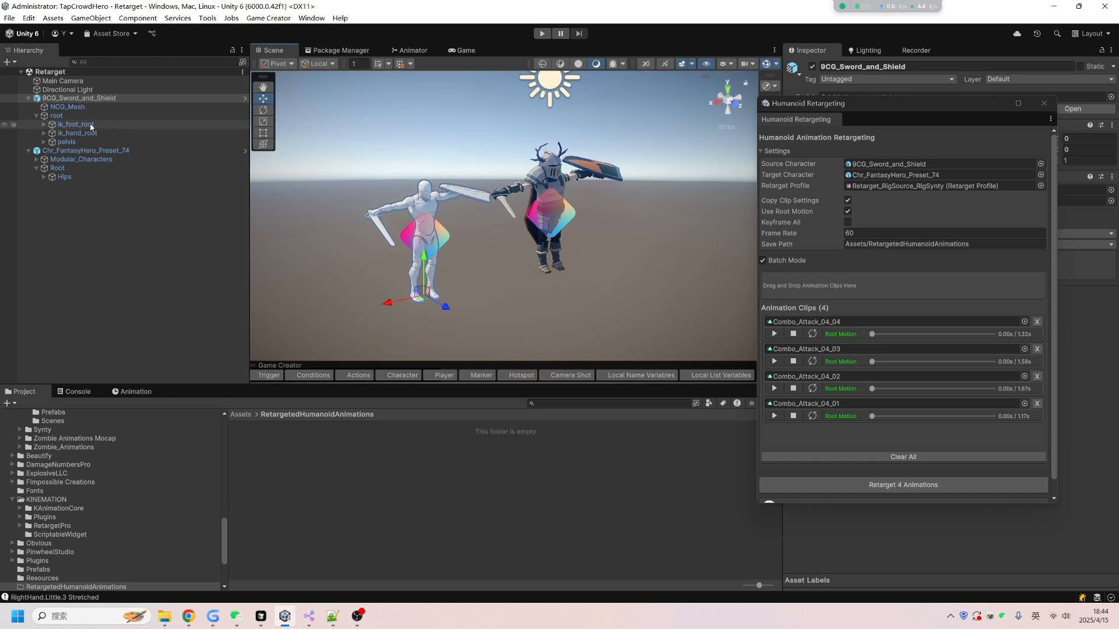
# Inspect the pelvis bone of 9CG_Sword_and_Shield and the Hips bone of Chr_FantasyHero_Preset_74 in the scene
pyautogui.click(73, 142)
pyautogui.moveTo(468, 260); pyautogui.dragTo(572, 275, button='right')
pyautogui.moveTo(495, 284); pyautogui.dragTo(454, 284, button='right')
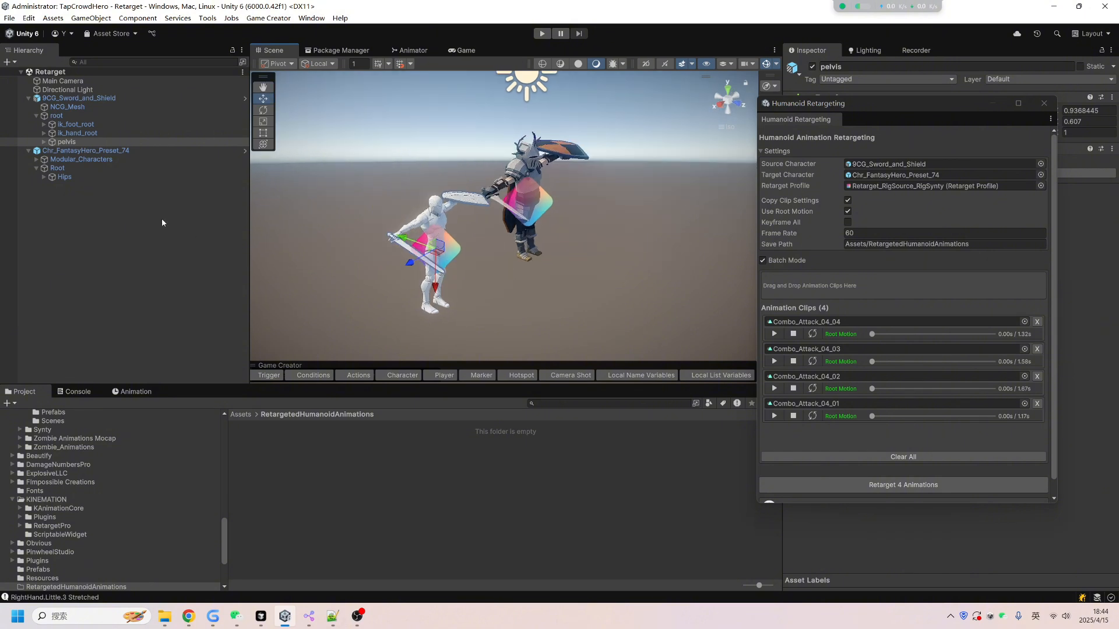
pyautogui.click(82, 151)
pyautogui.click(43, 177)
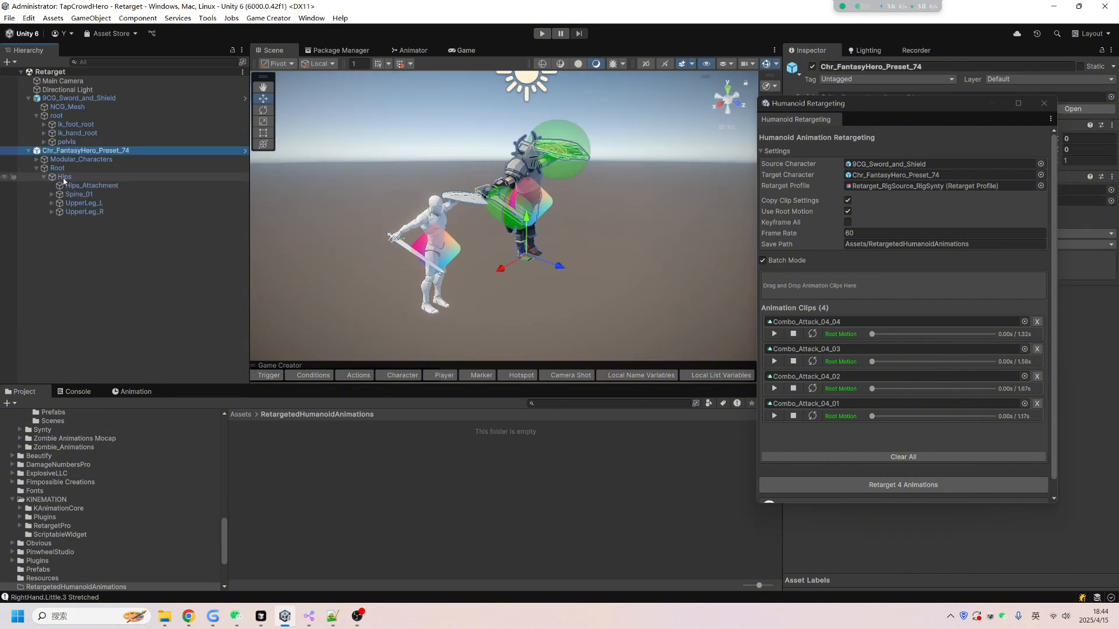
pyautogui.click(64, 177)
pyautogui.moveTo(525, 233); pyautogui.dragTo(645, 232, button='right')
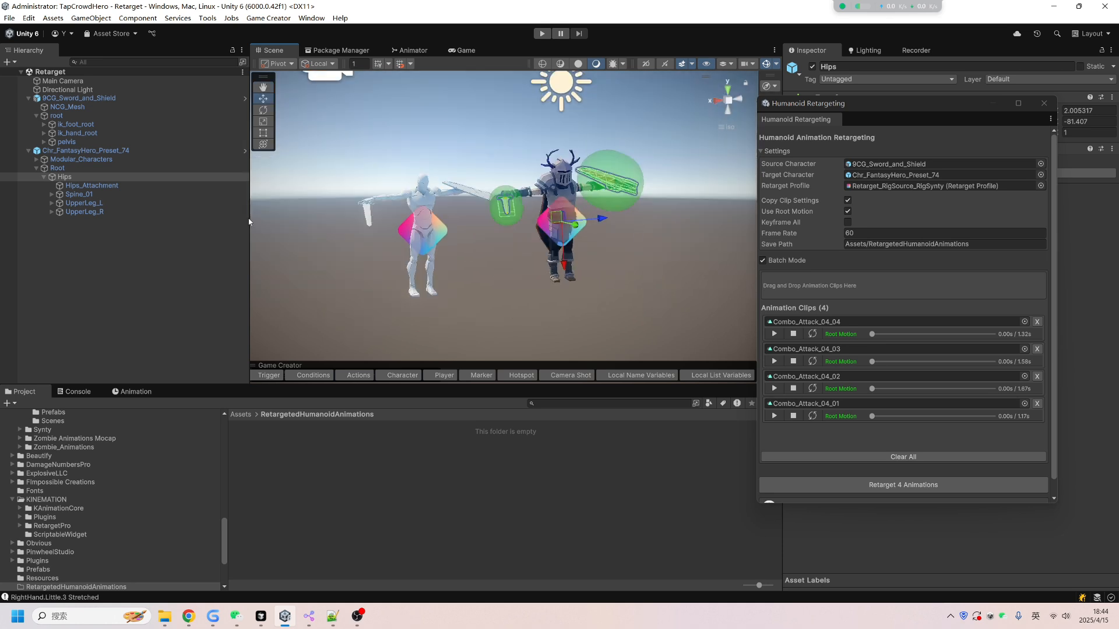
pyautogui.click(139, 393)
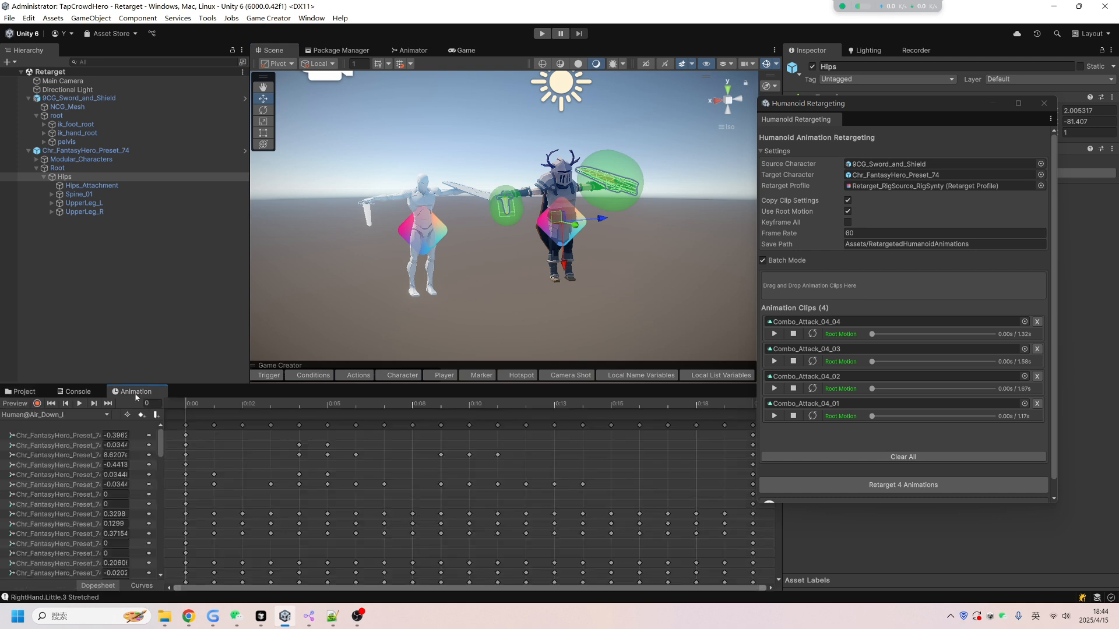
pyautogui.click(37, 394)
pyautogui.moveTo(574, 263); pyautogui.dragTo(589, 205, button='right')
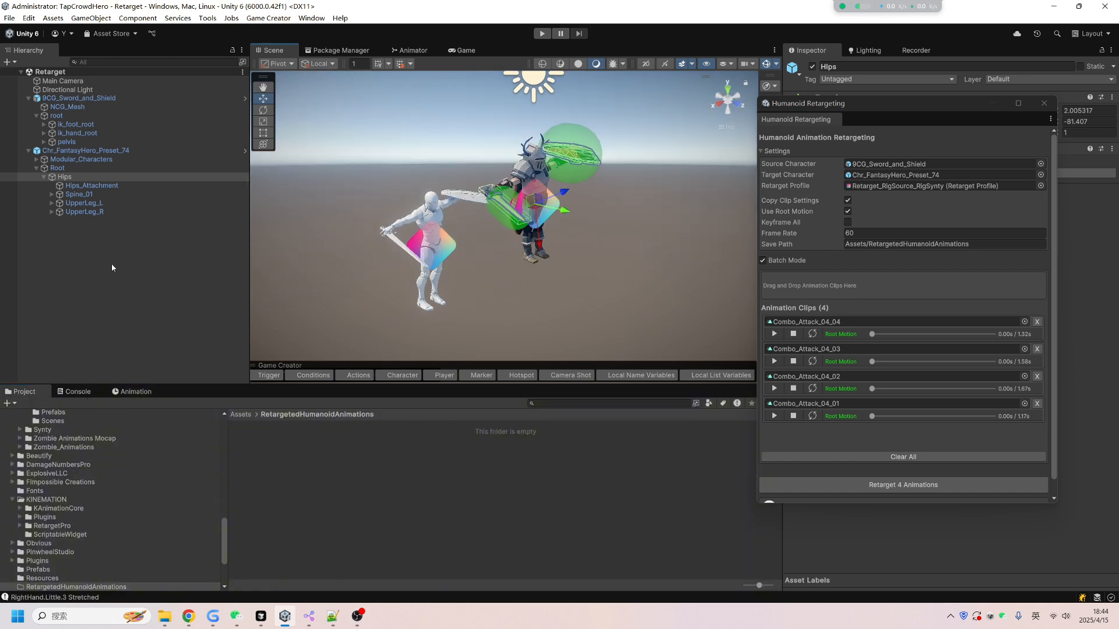
pyautogui.click(160, 348)
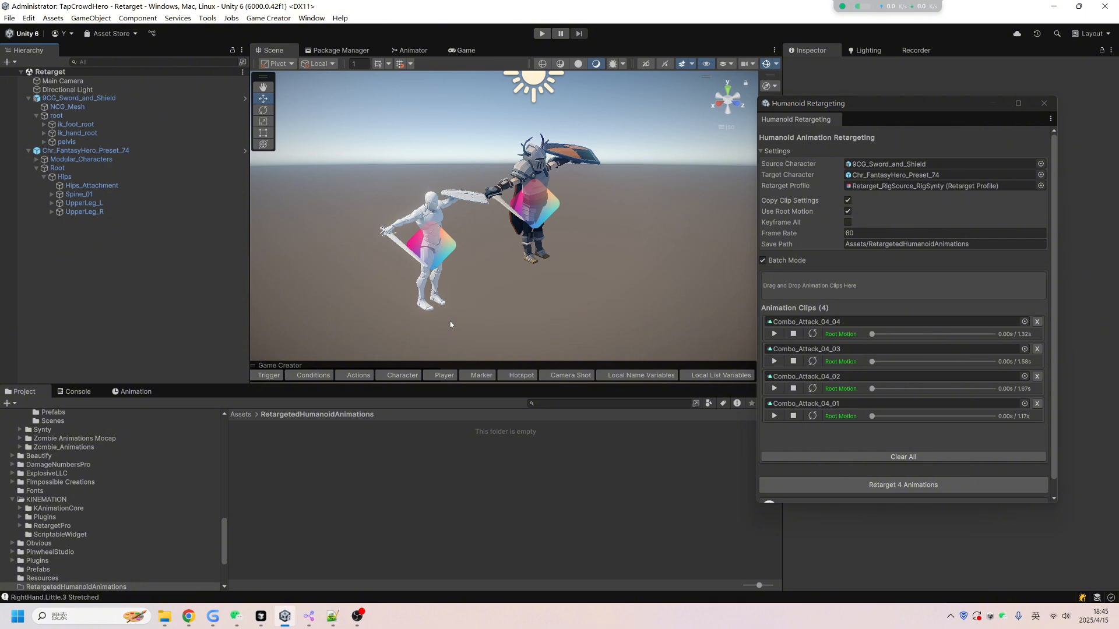
pyautogui.hotkey('ctrl', 'z')
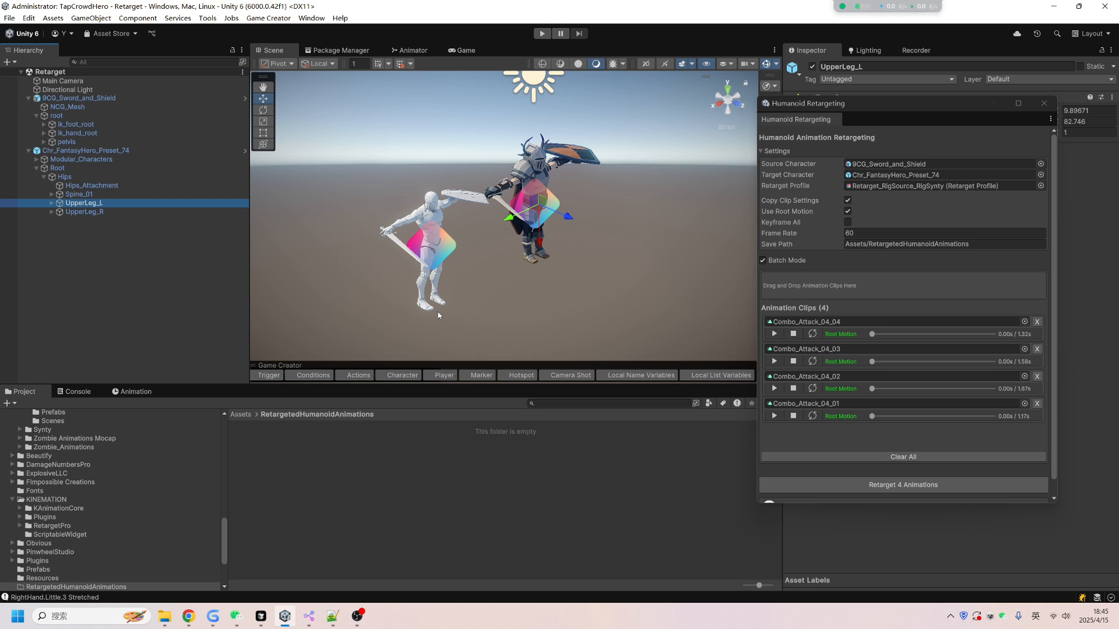
pyautogui.scroll(10, 182, 553)
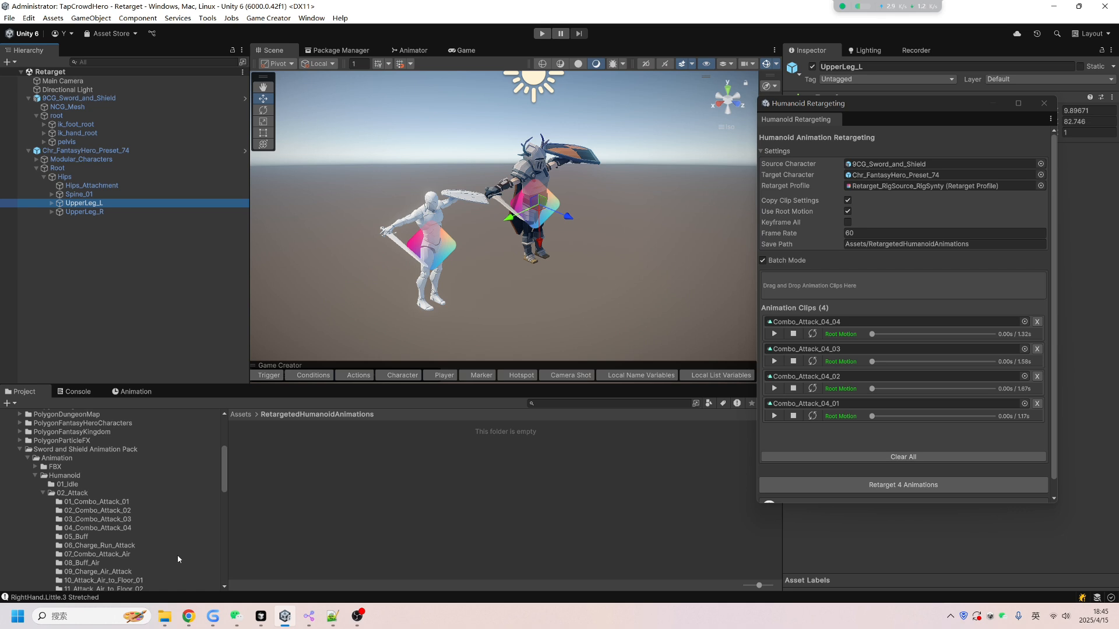
pyautogui.scroll(8, 179, 559)
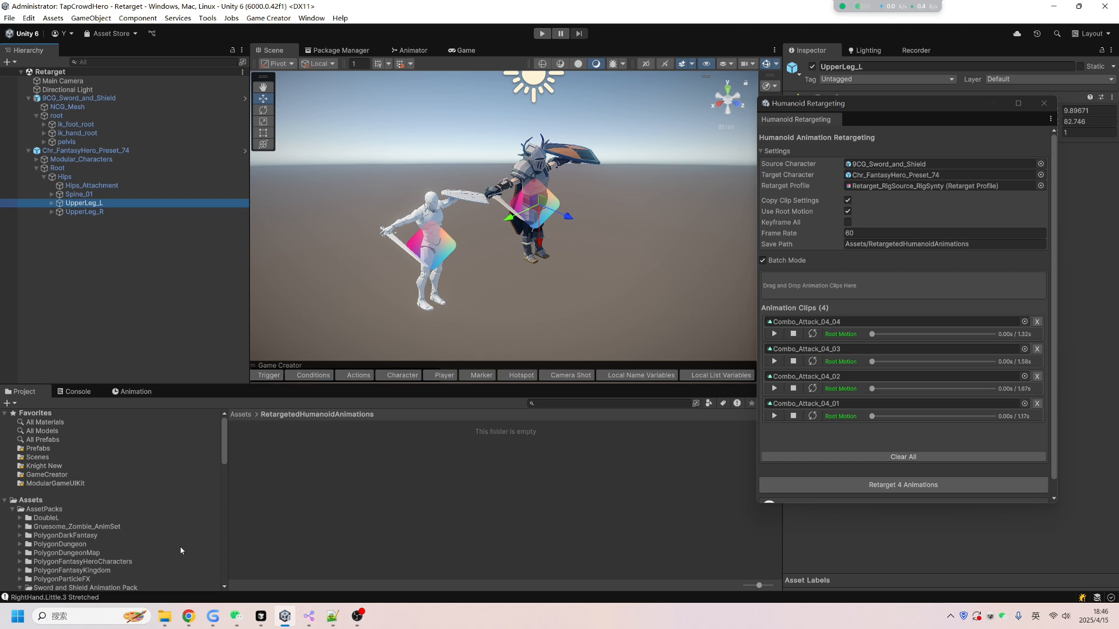
# Preview the Combo_Attack_04_03 clip by turning the preview model and scrubbing through the animation
pyautogui.click(132, 391)
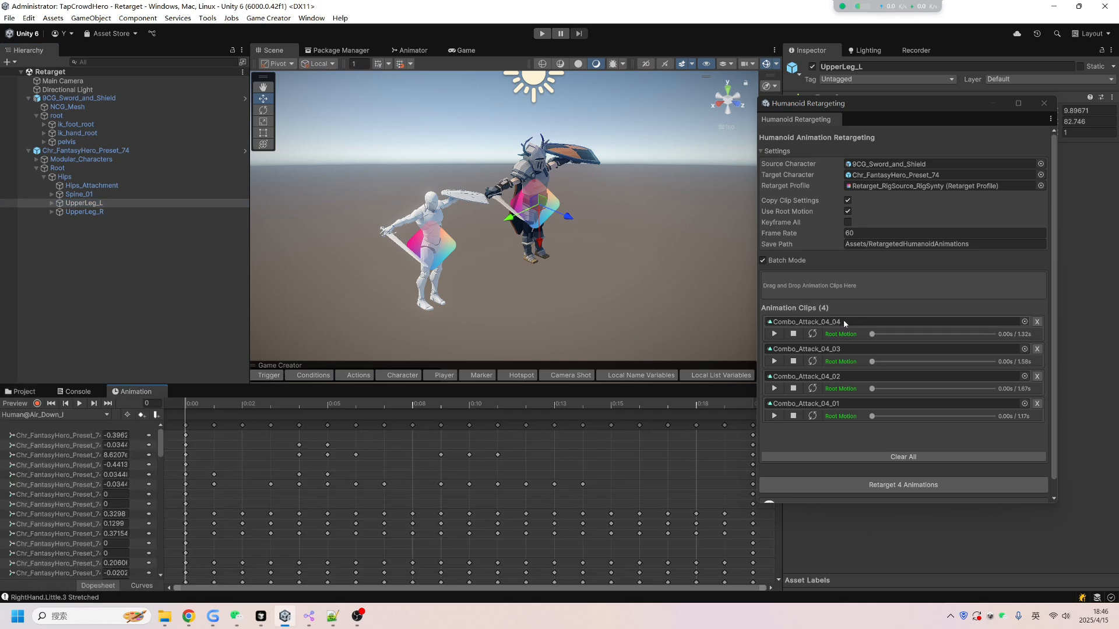
pyautogui.click(25, 392)
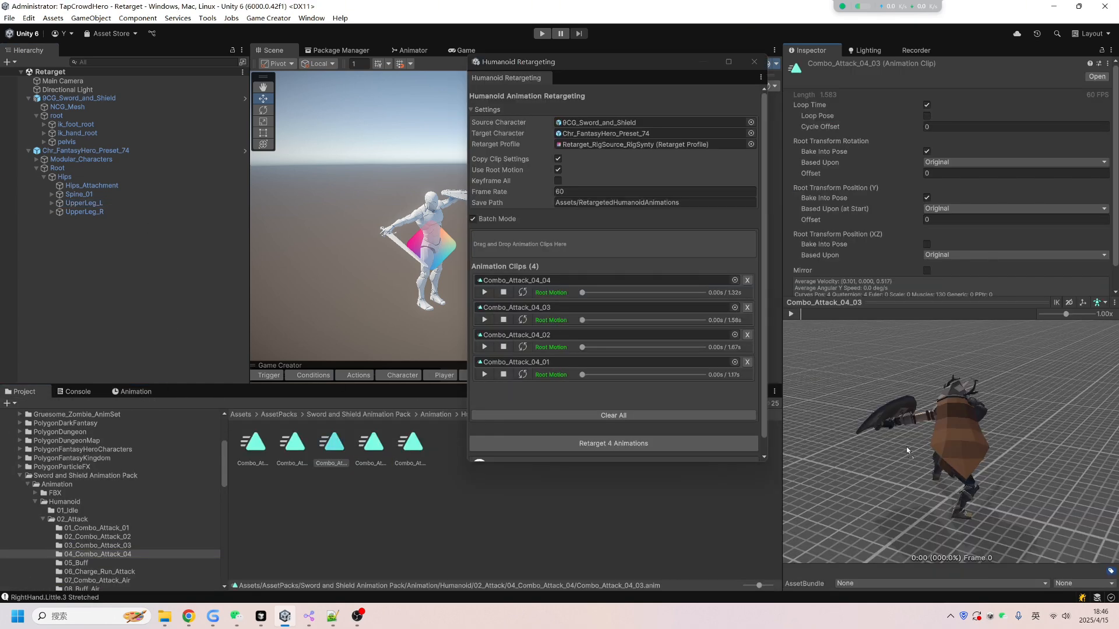
pyautogui.moveTo(907, 447); pyautogui.dragTo(879, 408)
pyautogui.moveTo(814, 315); pyautogui.dragTo(1002, 320)
# Examine the shield and sword tracks of Combo_Attack_04_03 in a widened property list, and use Chr_FantasyHero_Preset_74 as the preview model
pyautogui.click(110, 394)
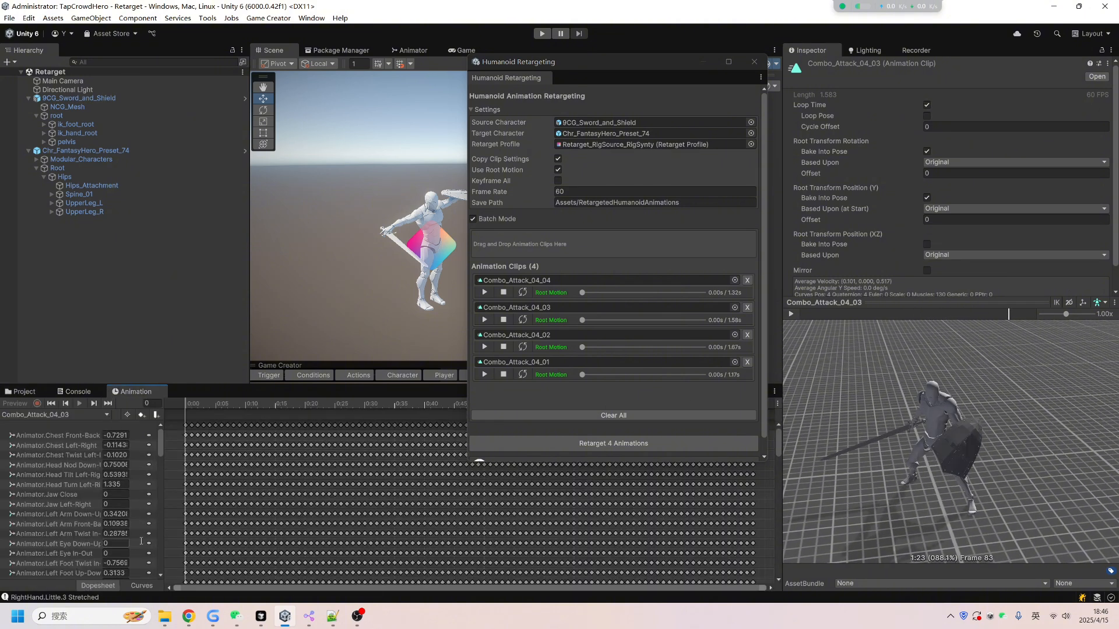
pyautogui.scroll(-20, 120, 542)
pyautogui.moveTo(165, 468); pyautogui.dragTo(258, 465)
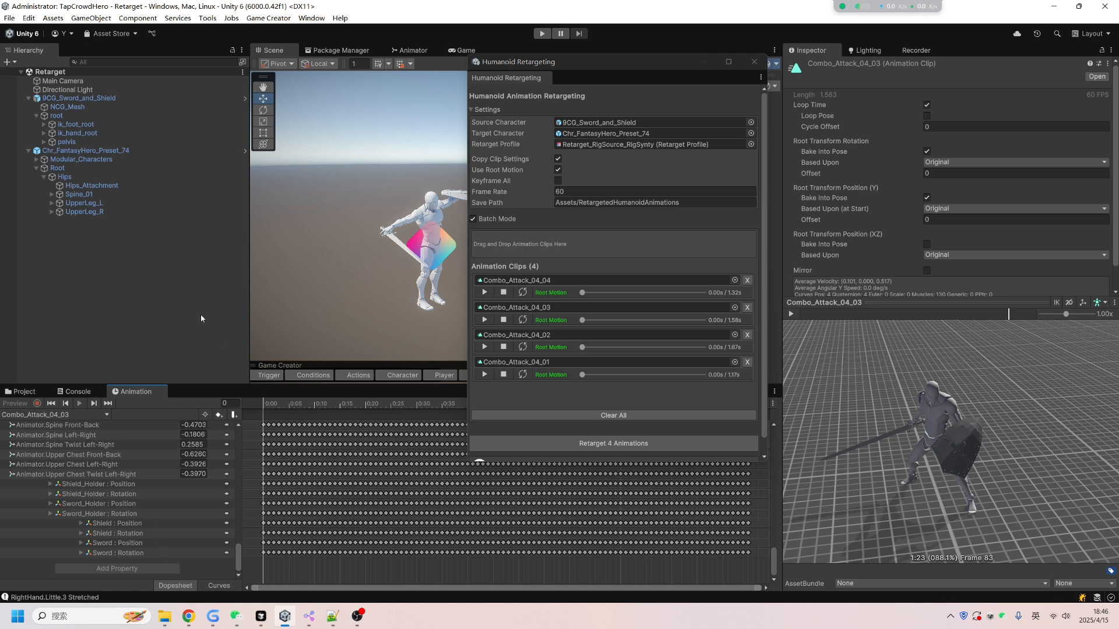
pyautogui.moveTo(63, 155); pyautogui.dragTo(966, 362)
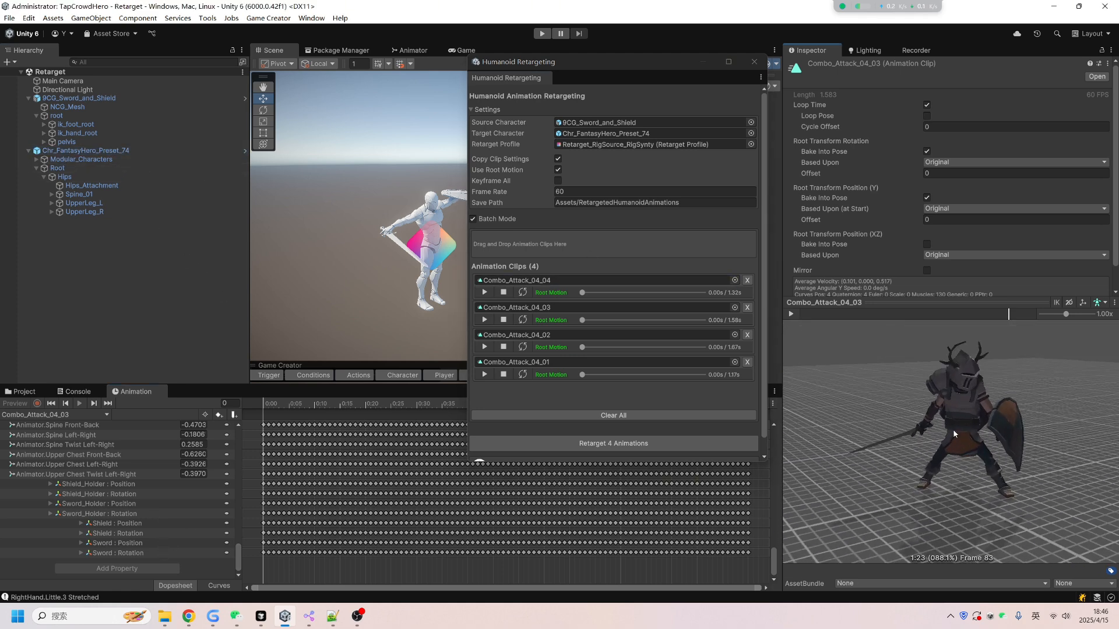
# Expand the fantasy hero's spine and left arm bones down to Hand_L and inspect its Shield object in the scene
pyautogui.click(52, 194)
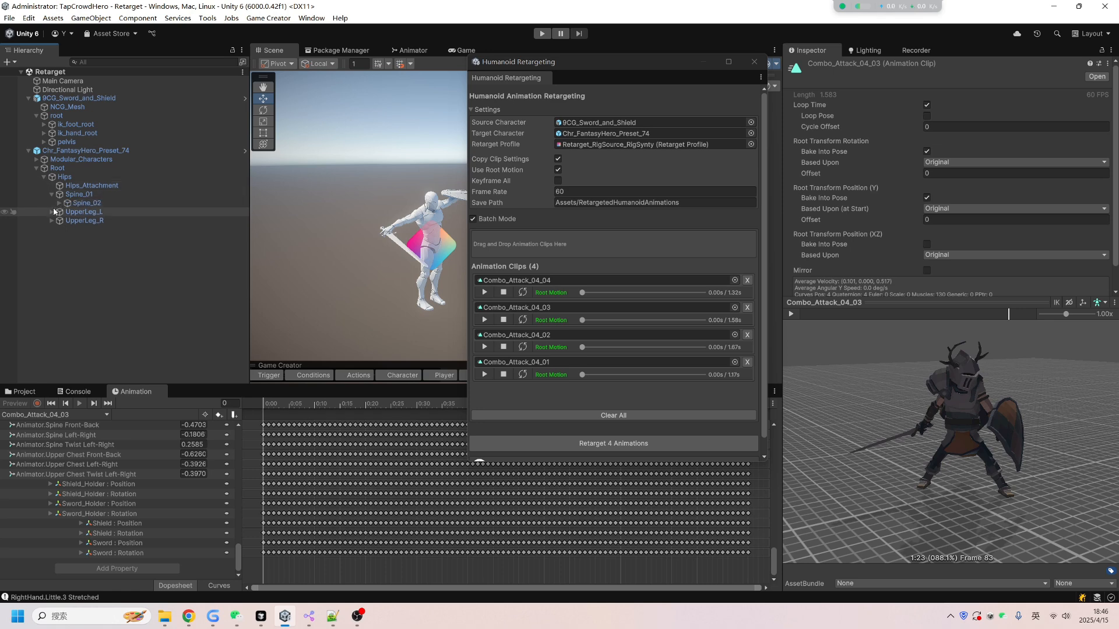
pyautogui.click(60, 203)
pyautogui.click(67, 212)
pyautogui.click(77, 237)
pyautogui.click(75, 239)
pyautogui.click(83, 256)
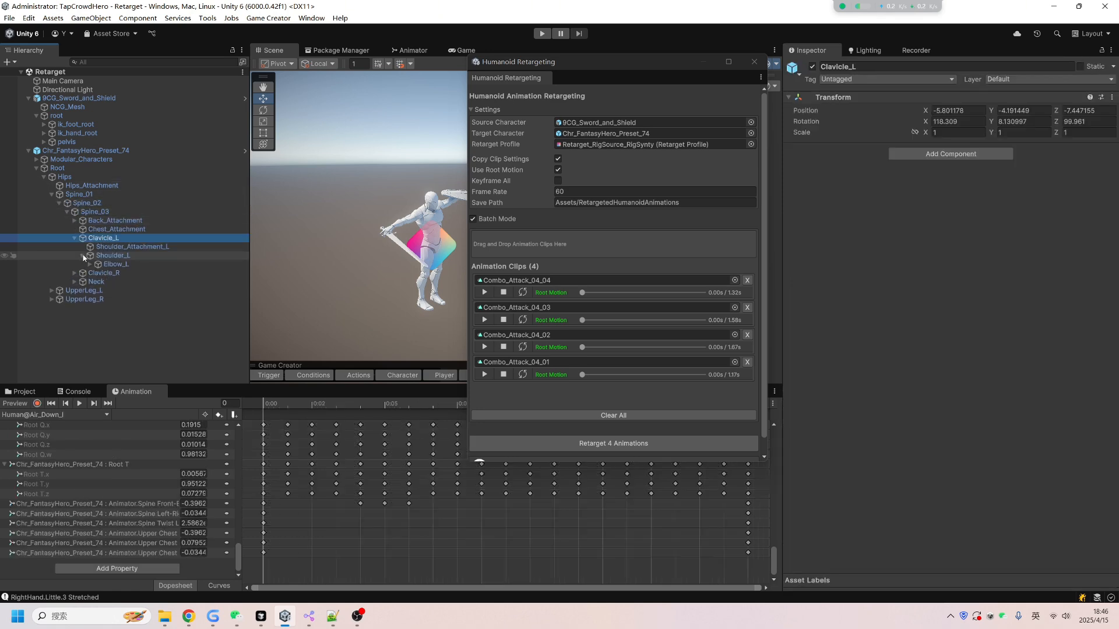
pyautogui.click(90, 264)
pyautogui.click(119, 282)
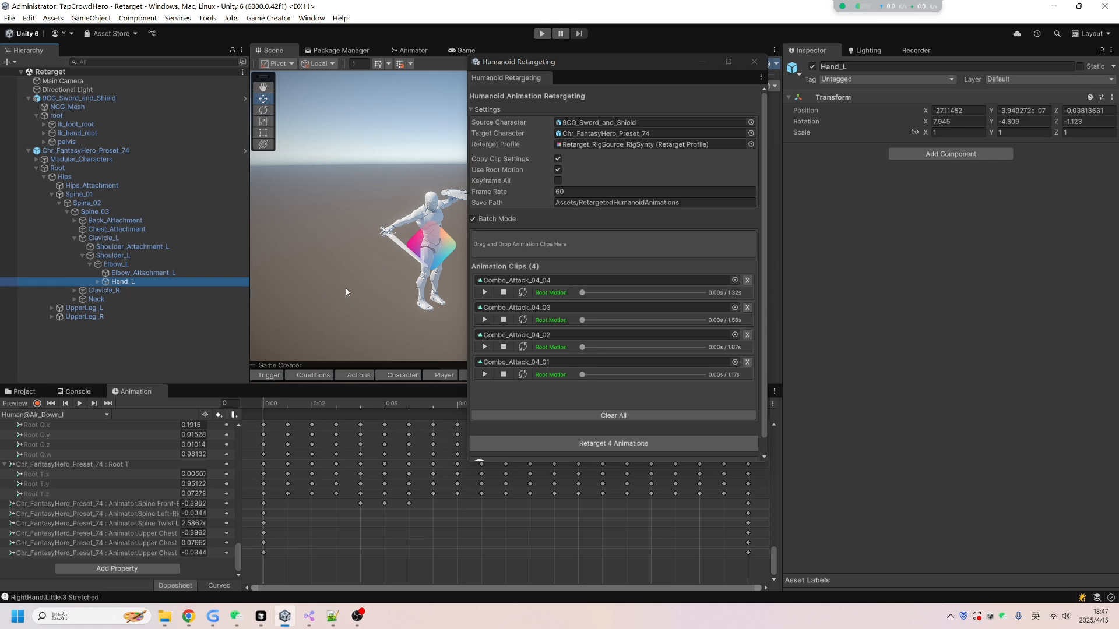
pyautogui.click(98, 282)
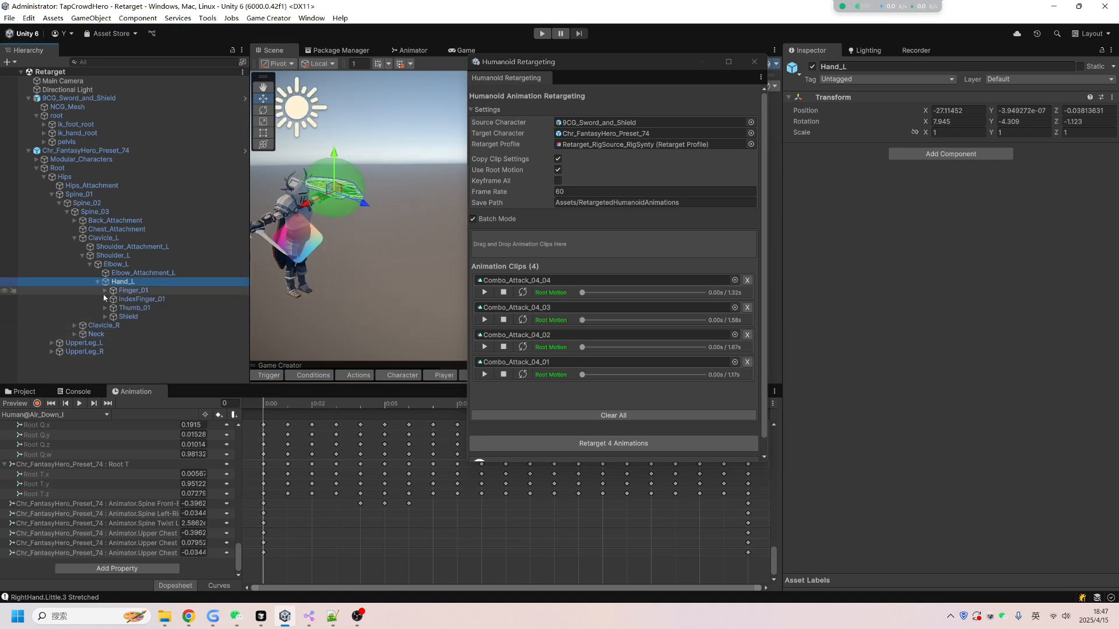
pyautogui.click(120, 317)
pyautogui.keyDown('alt'); pyautogui.moveTo(453, 245); pyautogui.dragTo(375, 229); pyautogui.keyUp('alt')
pyautogui.moveTo(374, 230); pyautogui.dragTo(350, 287, button='middle')
# Preview Combo_Attack_04_03 on the fantasy hero and scrub to frame 48 to check how the shield follows the hand
pyautogui.click(26, 393)
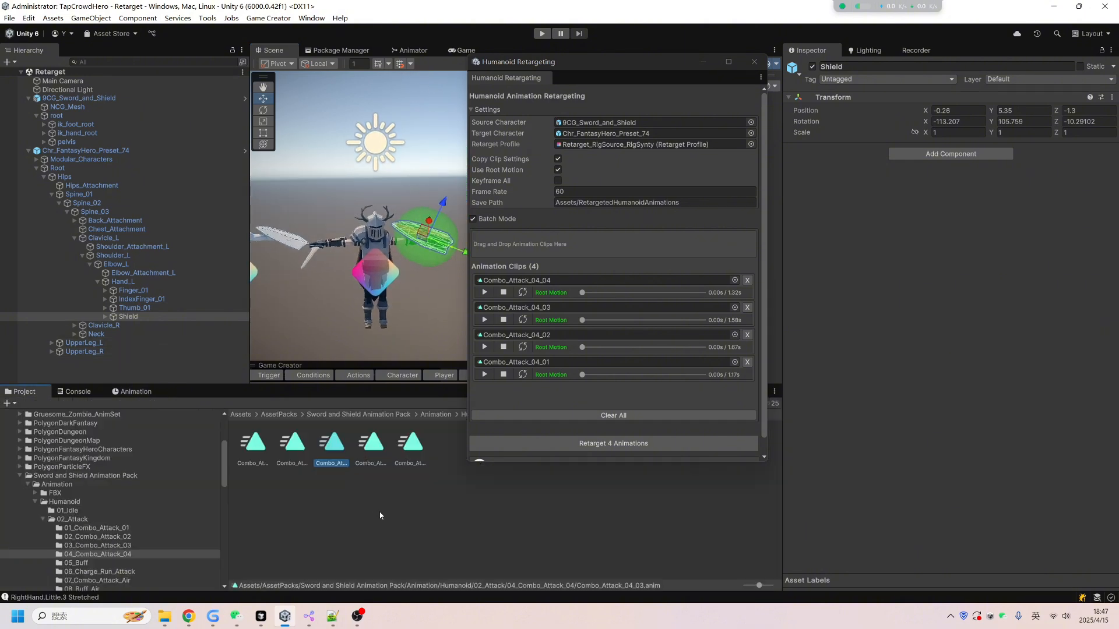
pyautogui.click(341, 466)
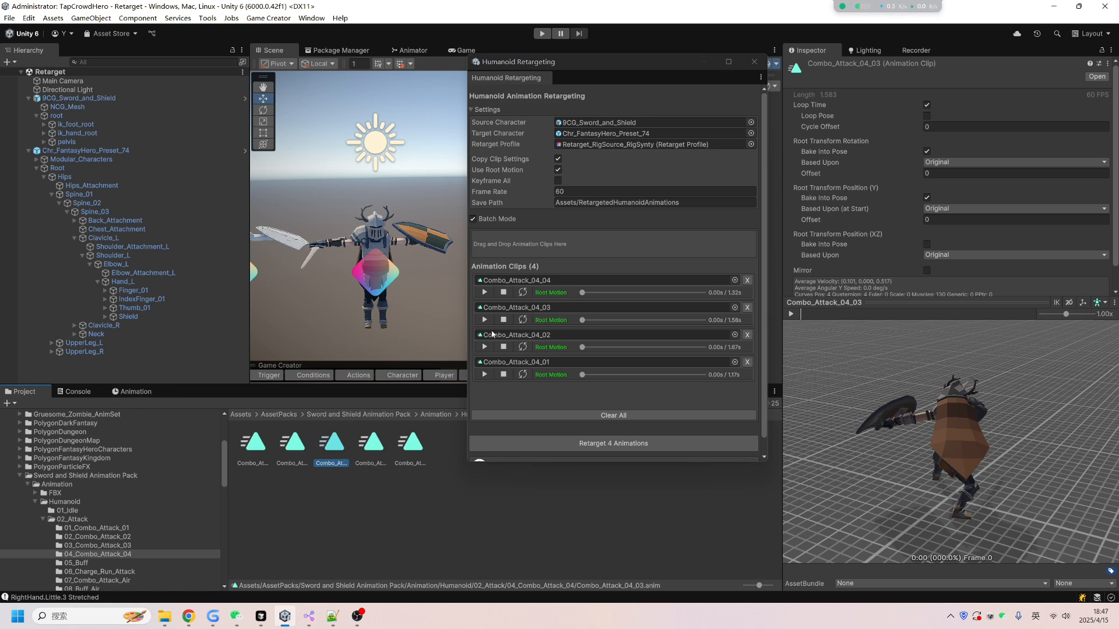
pyautogui.click(793, 315)
pyautogui.click(793, 315)
pyautogui.moveTo(816, 314); pyautogui.dragTo(920, 315)
# Open New Animator Controller from the Assets folder for editing and place its Combo_Attack_04_03 state below Entry
pyautogui.scroll(5, 57, 485)
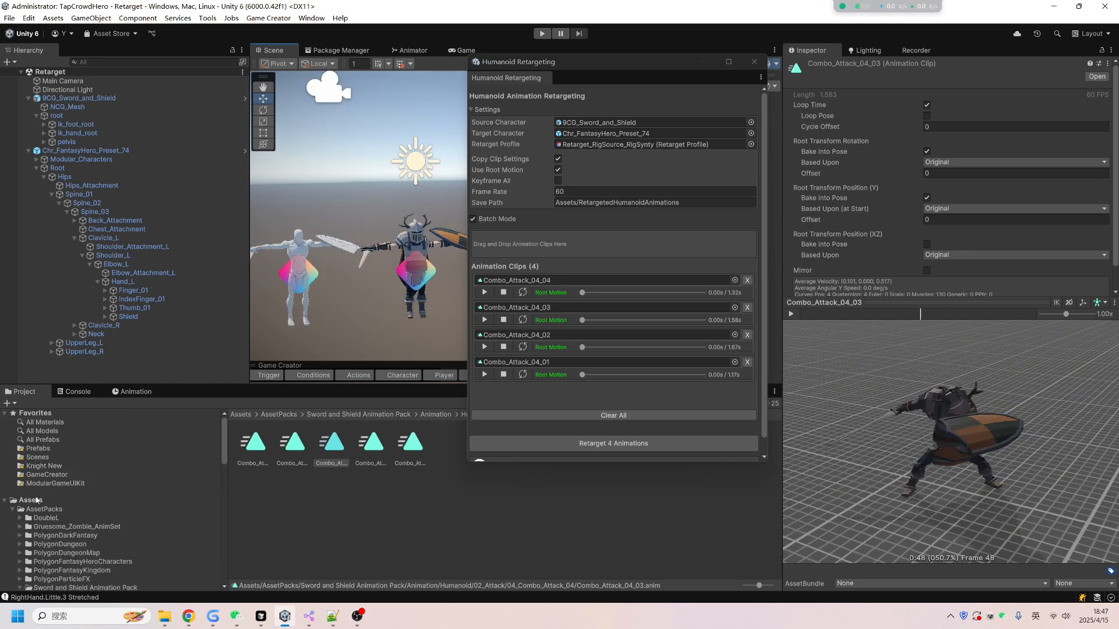
pyautogui.click(37, 499)
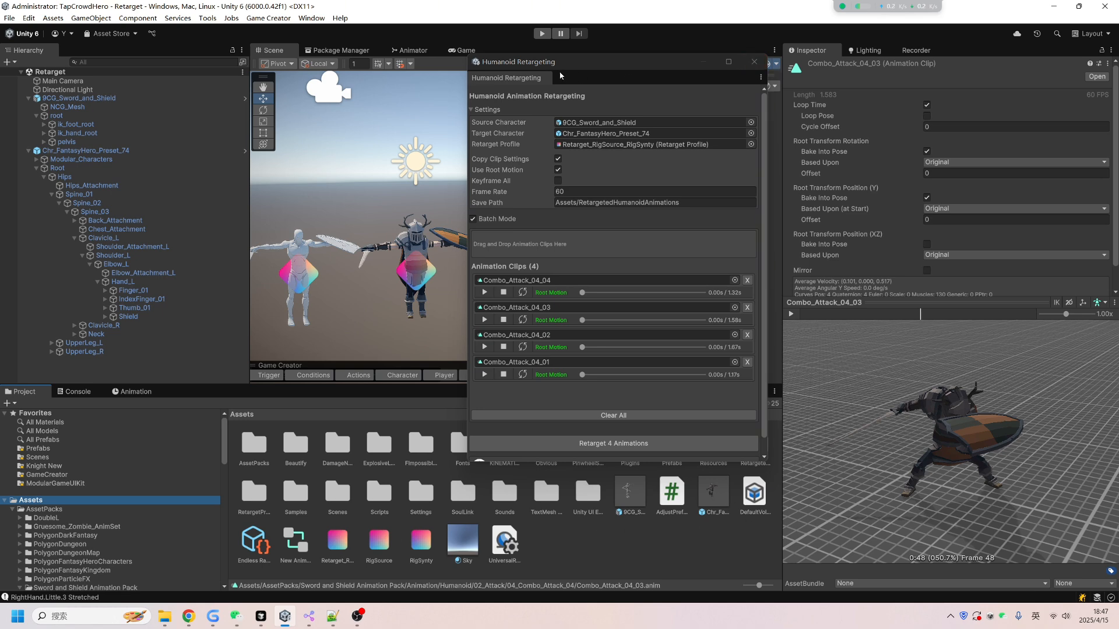
pyautogui.click(295, 541)
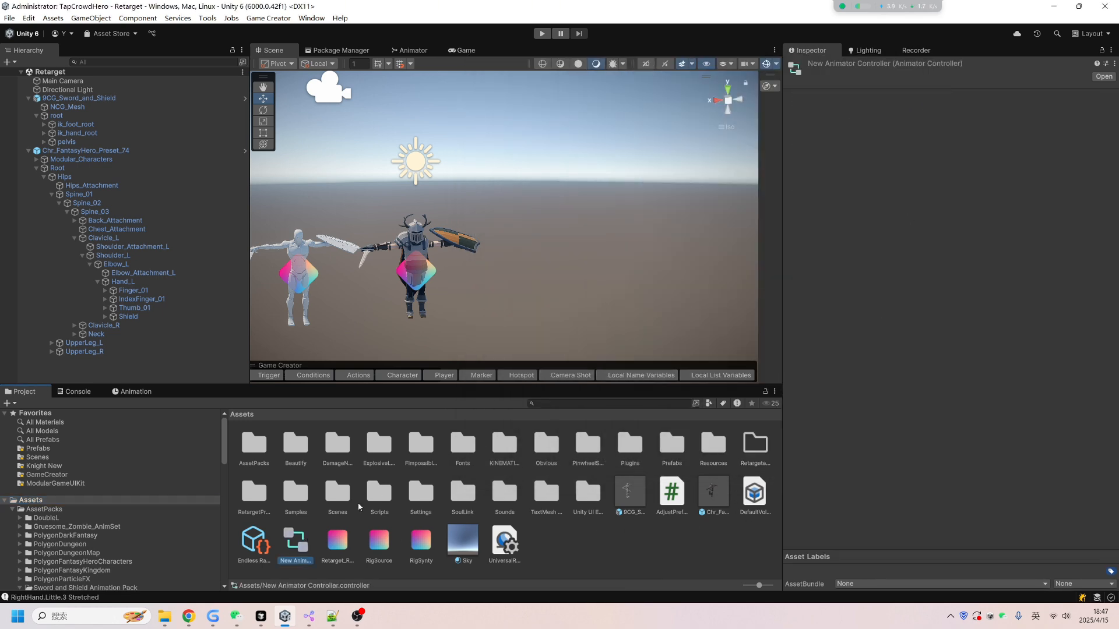
pyautogui.doubleClick(295, 541)
pyautogui.moveTo(664, 329); pyautogui.dragTo(516, 251)
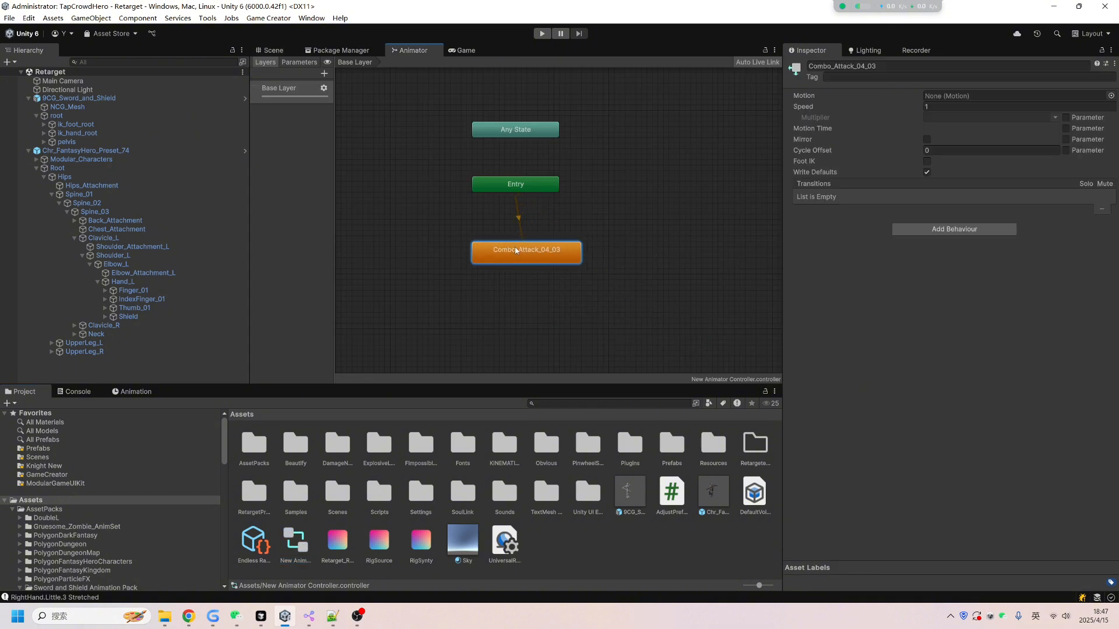
# Assign the Combo_Attack_04_03 clip from the 04_Combo_Attack_04 folder as the selected state's motion
pyautogui.scroll(-3, 110, 557)
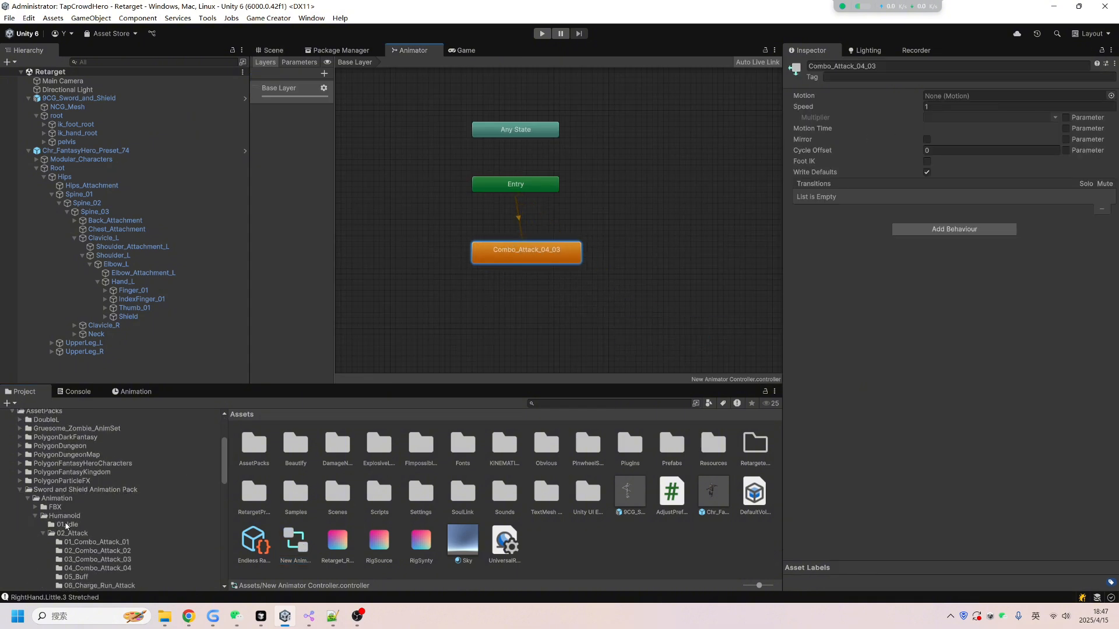
pyautogui.click(112, 568)
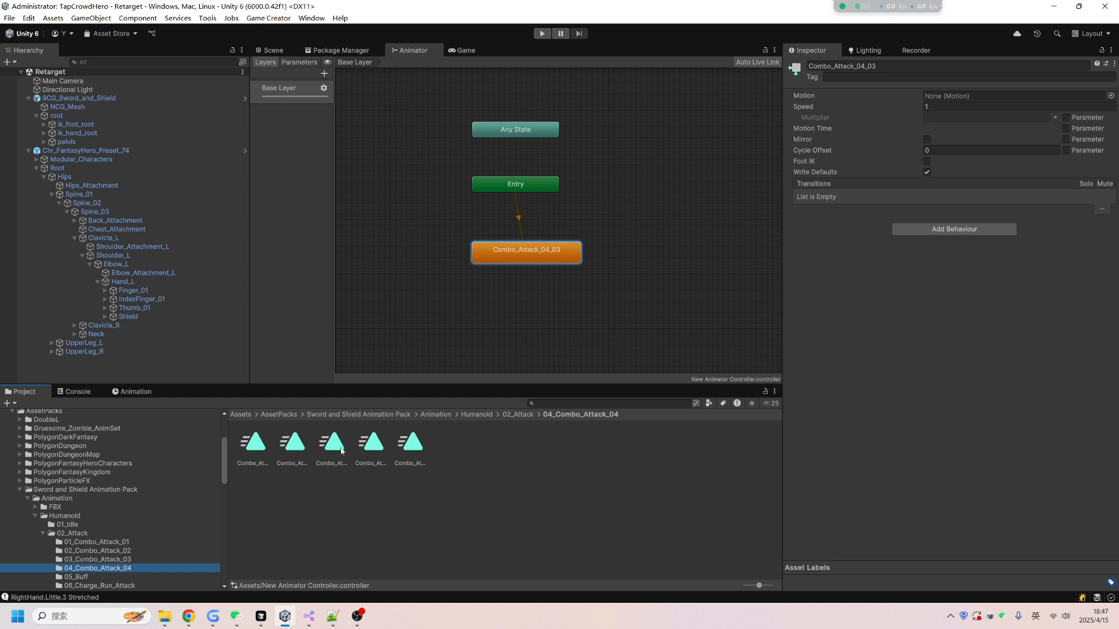
pyautogui.moveTo(342, 450); pyautogui.dragTo(991, 96)
# Set New Animator Controller as the controller of the Animator component on Chr_FantasyHero_Preset_74
pyautogui.click(132, 392)
pyautogui.click(126, 151)
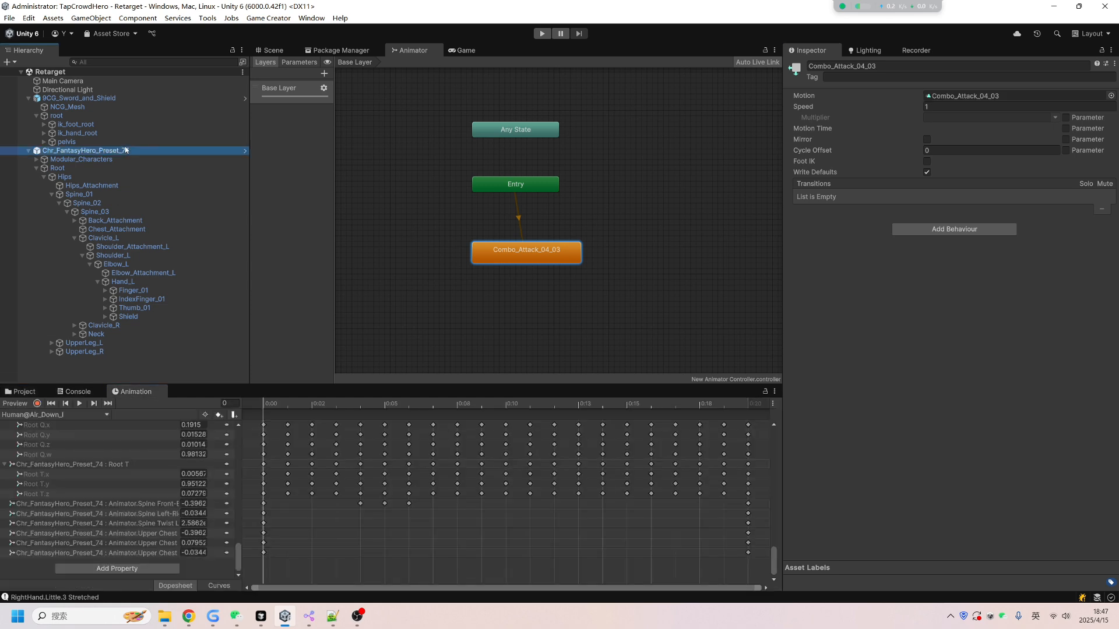
pyautogui.click(24, 391)
pyautogui.click(103, 143)
pyautogui.click(103, 150)
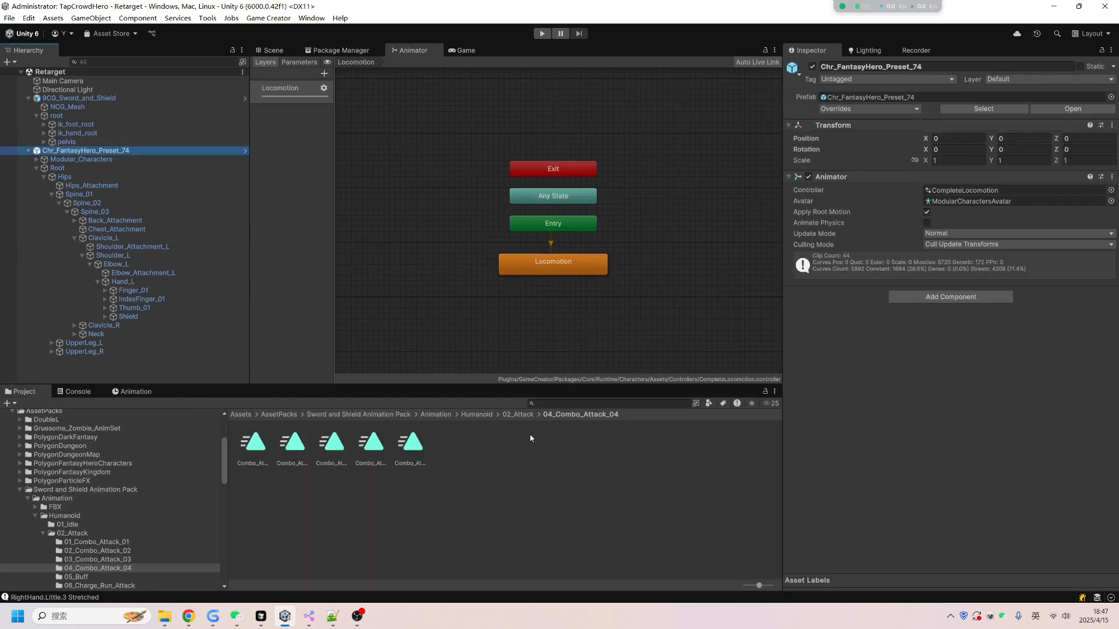
pyautogui.click(241, 414)
pyautogui.moveTo(294, 543); pyautogui.dragTo(985, 192)
# Scrub the opening frames of Combo_Attack_04_03 on the fantasy hero and examine the clip's shield and sword position and rotation tracks
pyautogui.click(132, 391)
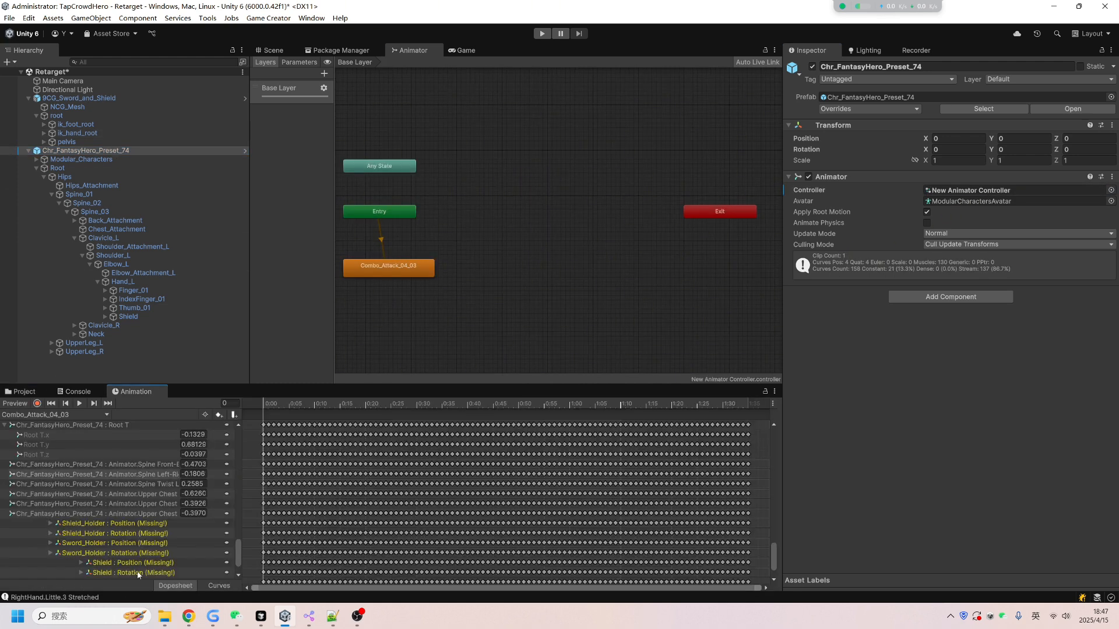
pyautogui.moveTo(289, 402); pyautogui.dragTo(330, 403)
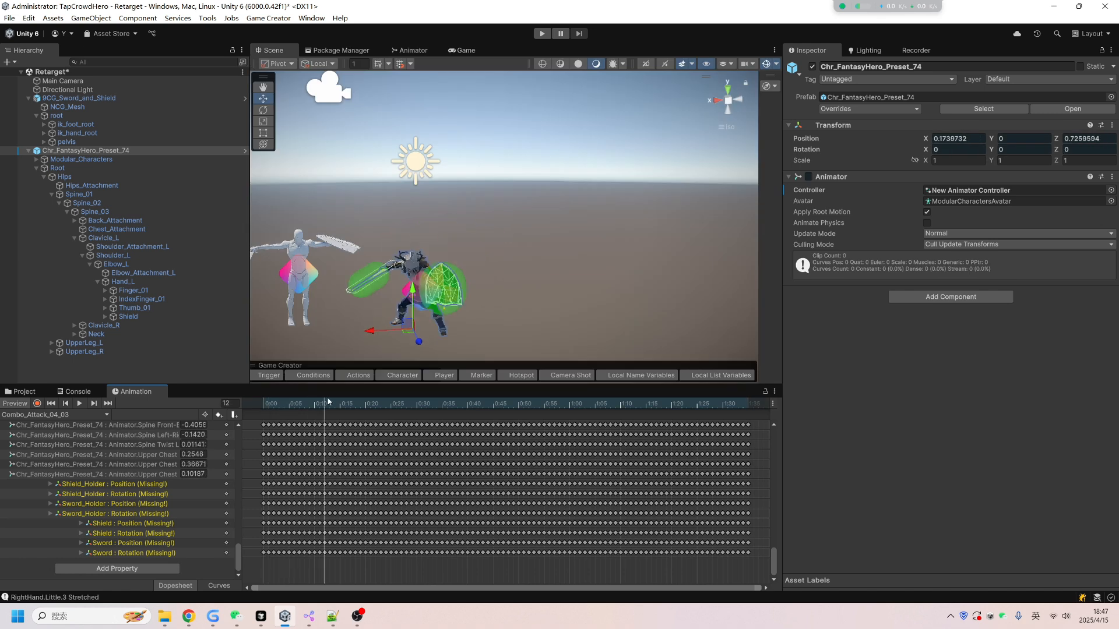
pyautogui.click(101, 524)
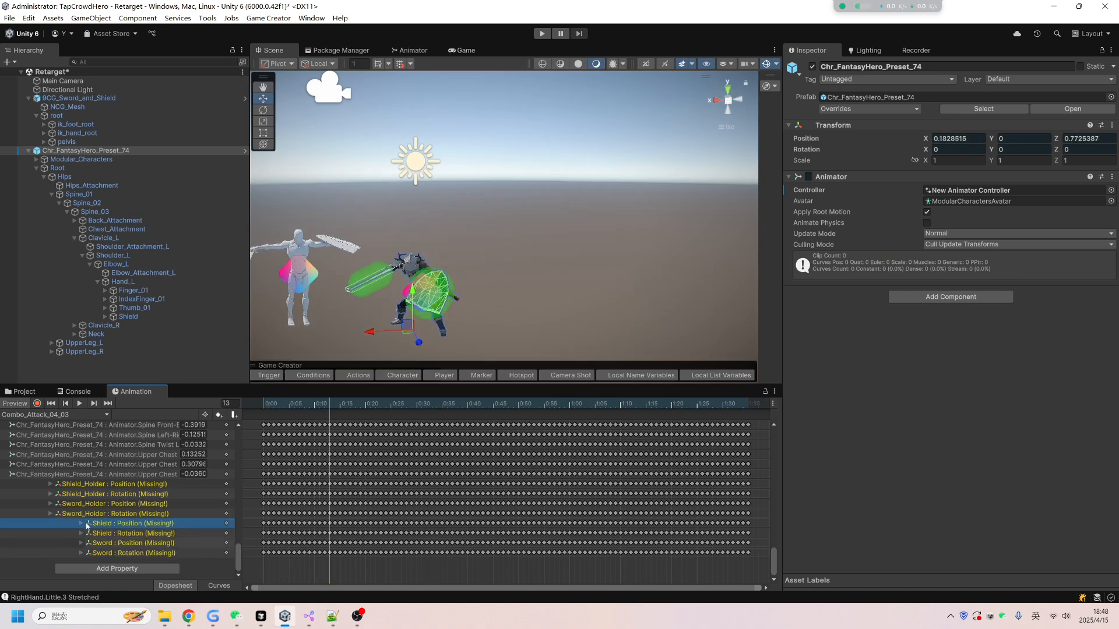
pyautogui.moveTo(328, 403); pyautogui.dragTo(264, 403)
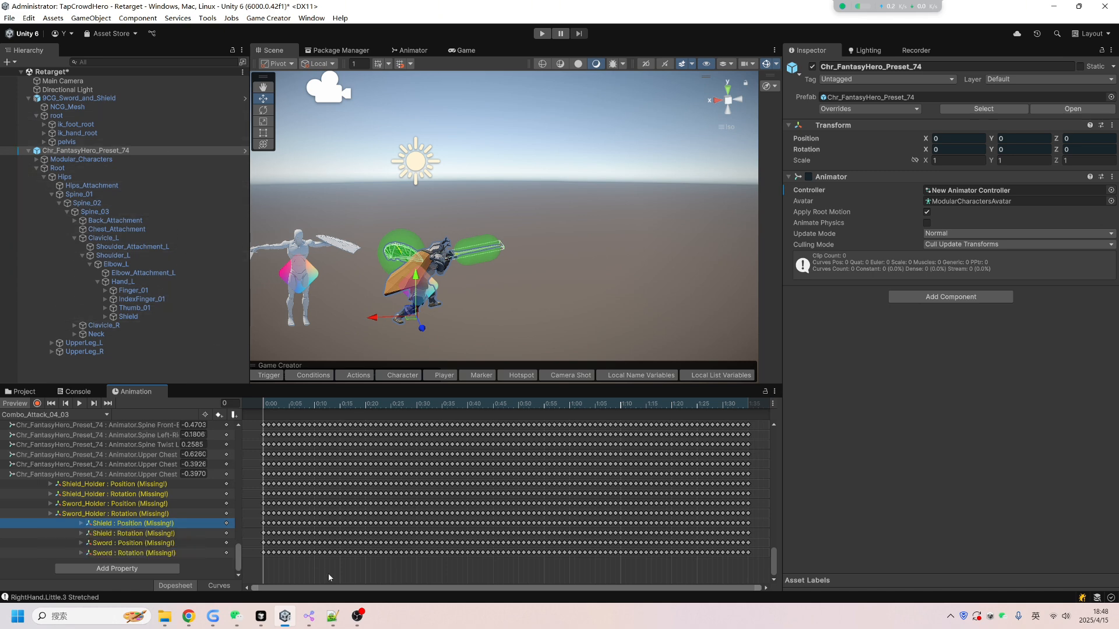
pyautogui.moveTo(278, 408)
pyautogui.mouseDown()
pyautogui.moveTo(305, 408)
pyautogui.moveTo(279, 408)
pyautogui.mouseUp()
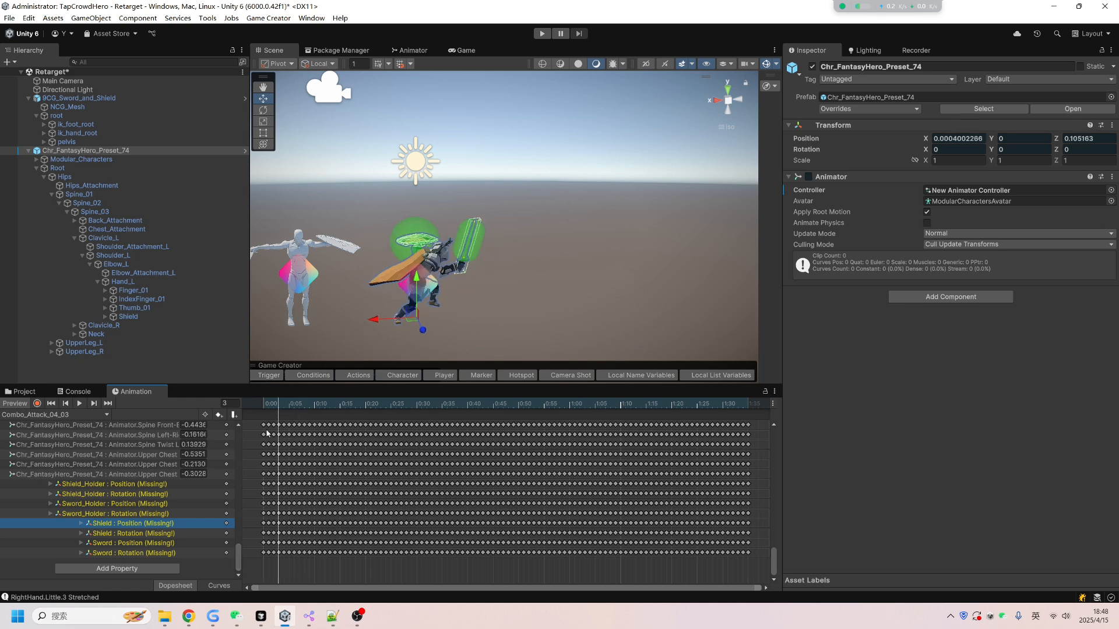
pyautogui.scroll(3, 140, 513)
pyautogui.scroll(1, 124, 545)
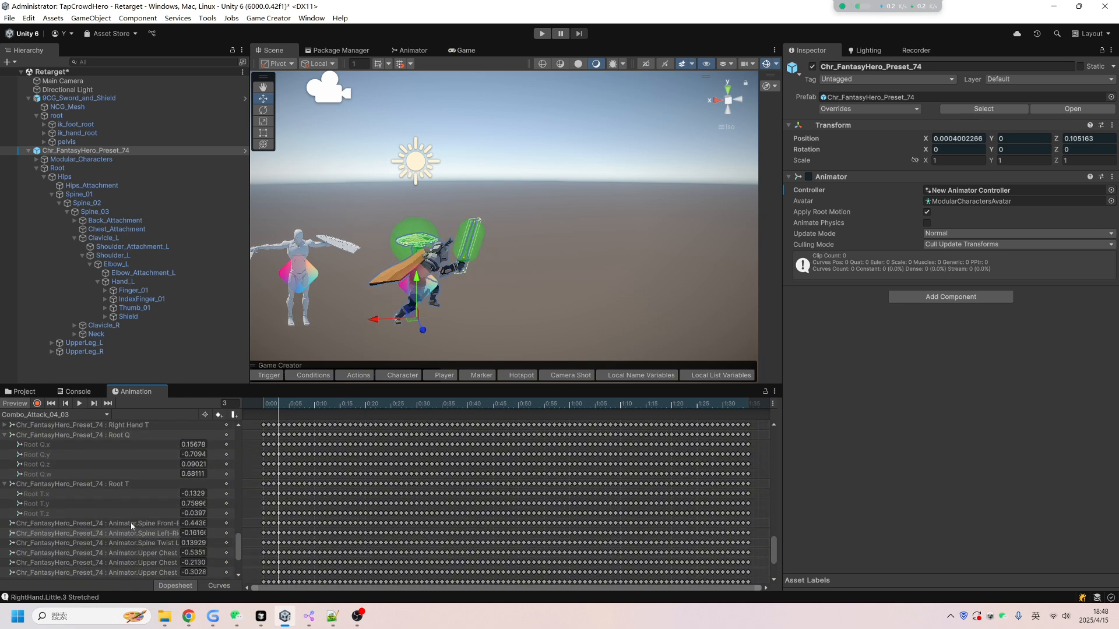
pyautogui.scroll(-2, 127, 516)
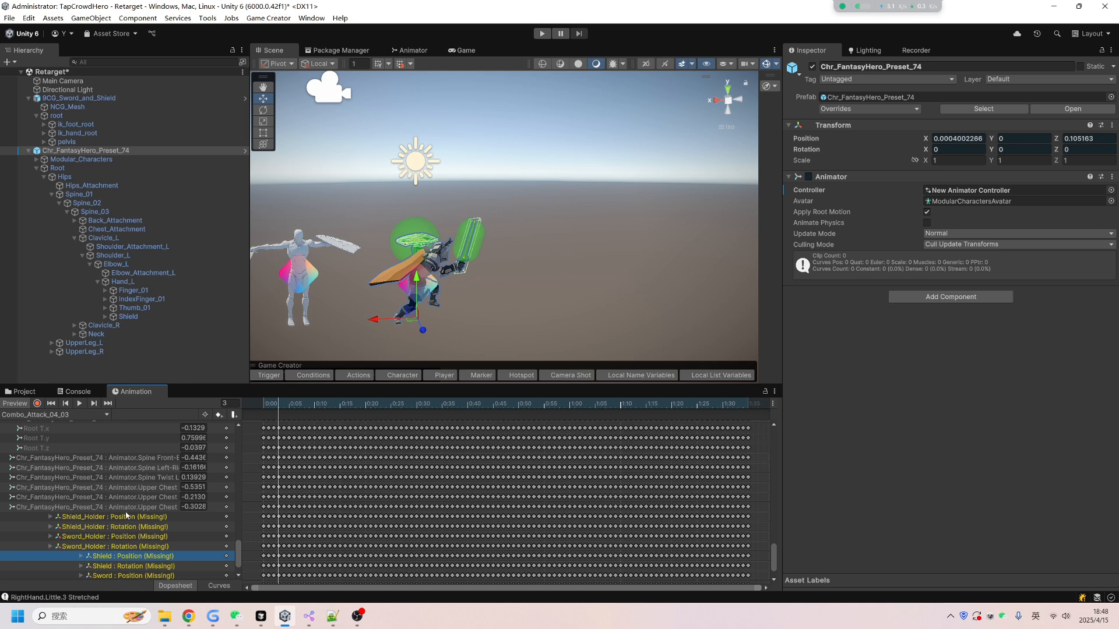
# Look through the Combo_Attack_04_03 property list down to the Shield_Holder, Sword_Holder, Shield and Sword tracks
pyautogui.scroll(2, 134, 508)
pyautogui.scroll(-1, 123, 521)
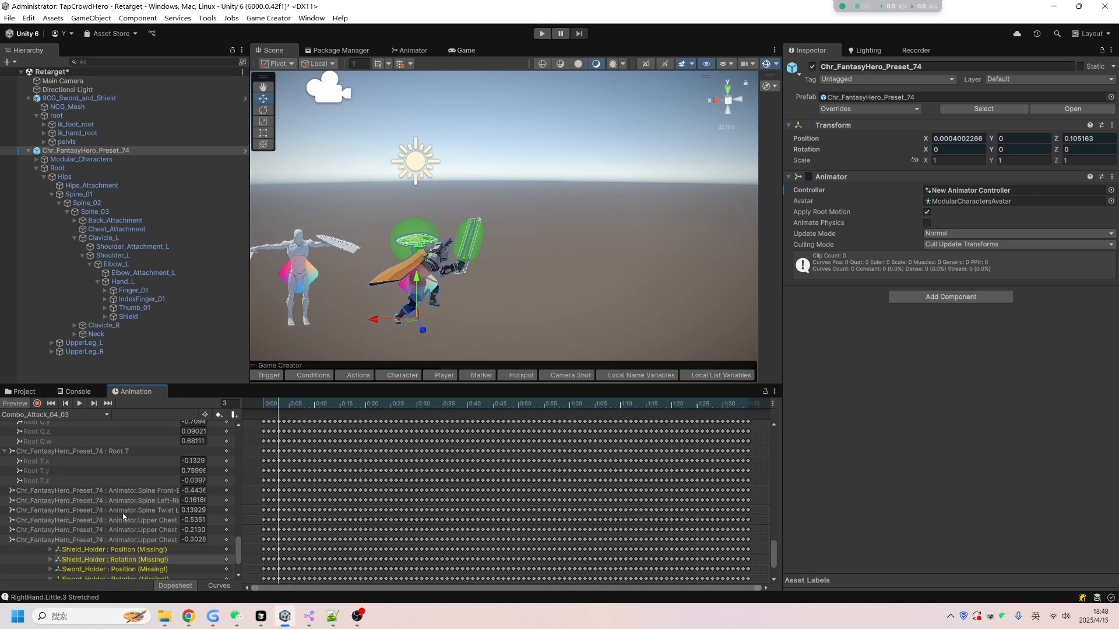
pyautogui.scroll(5, 153, 542)
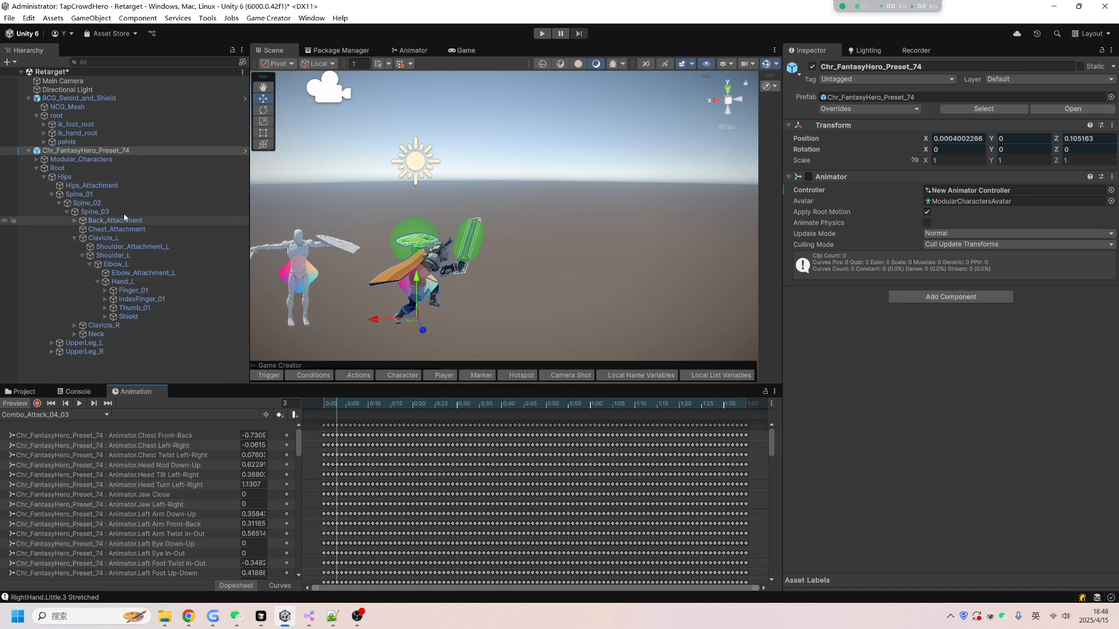
pyautogui.scroll(-15, 234, 509)
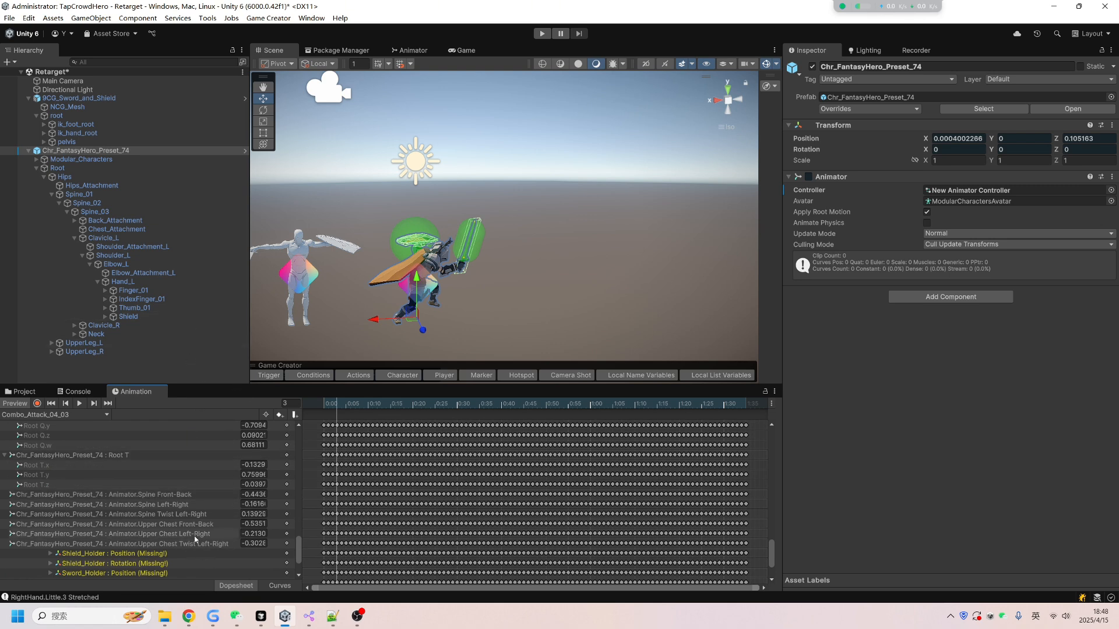
pyautogui.scroll(-3, 124, 553)
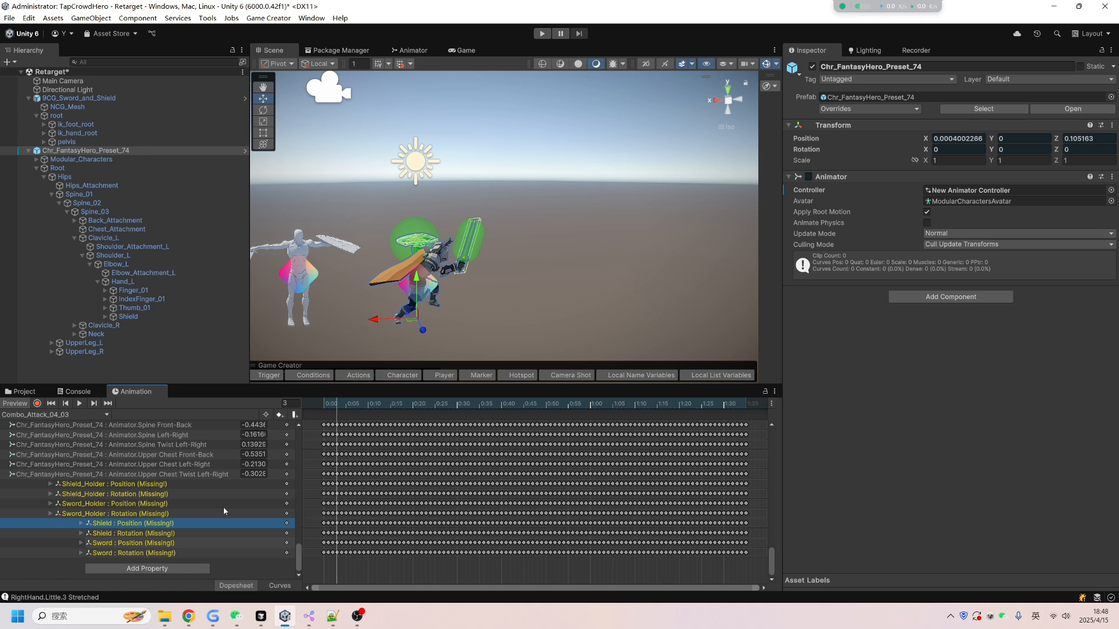
# Scrub Combo_Attack_04_03 further along the timeline and examine the fantasy hero's sword and shield pose from several angles
pyautogui.moveTo(386, 303); pyautogui.dragTo(453, 319, button='right')
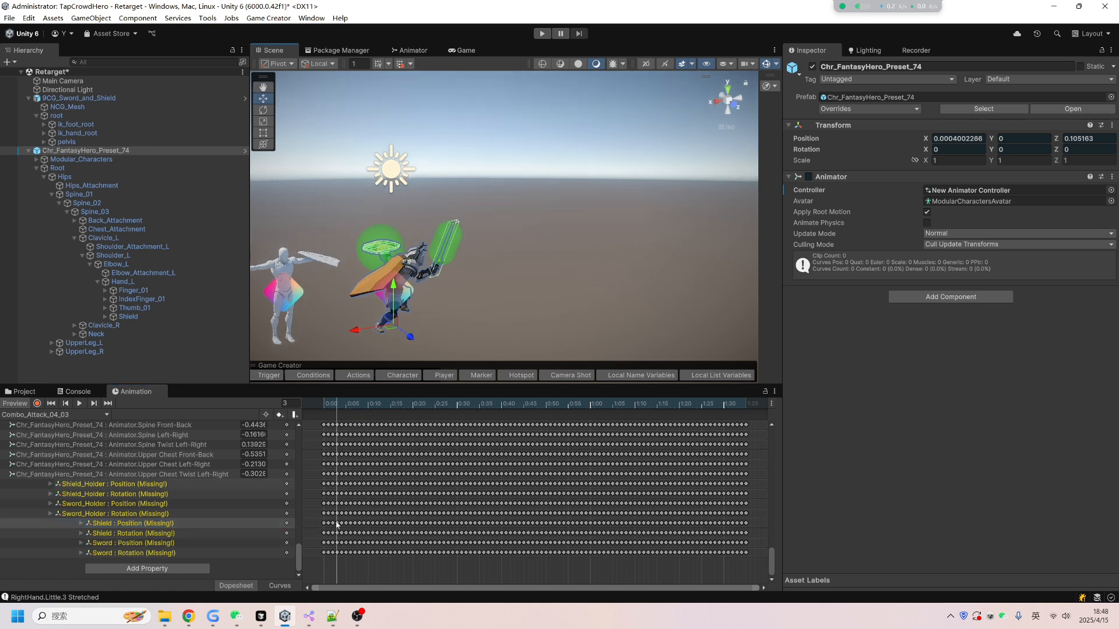
pyautogui.moveTo(343, 402); pyautogui.dragTo(558, 415)
pyautogui.moveTo(377, 323); pyautogui.dragTo(480, 310, button='right')
pyautogui.moveTo(479, 309); pyautogui.dragTo(487, 227, button='middle')
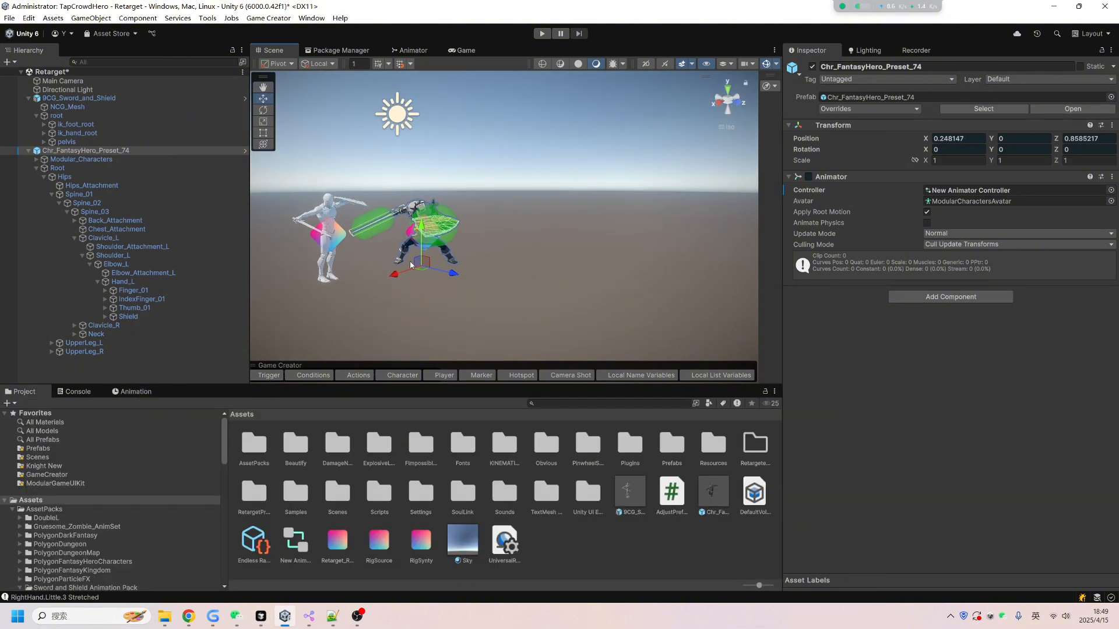
pyautogui.moveTo(423, 259); pyautogui.dragTo(433, 296, button='middle')
pyautogui.moveTo(433, 296); pyautogui.dragTo(419, 315, button='right')
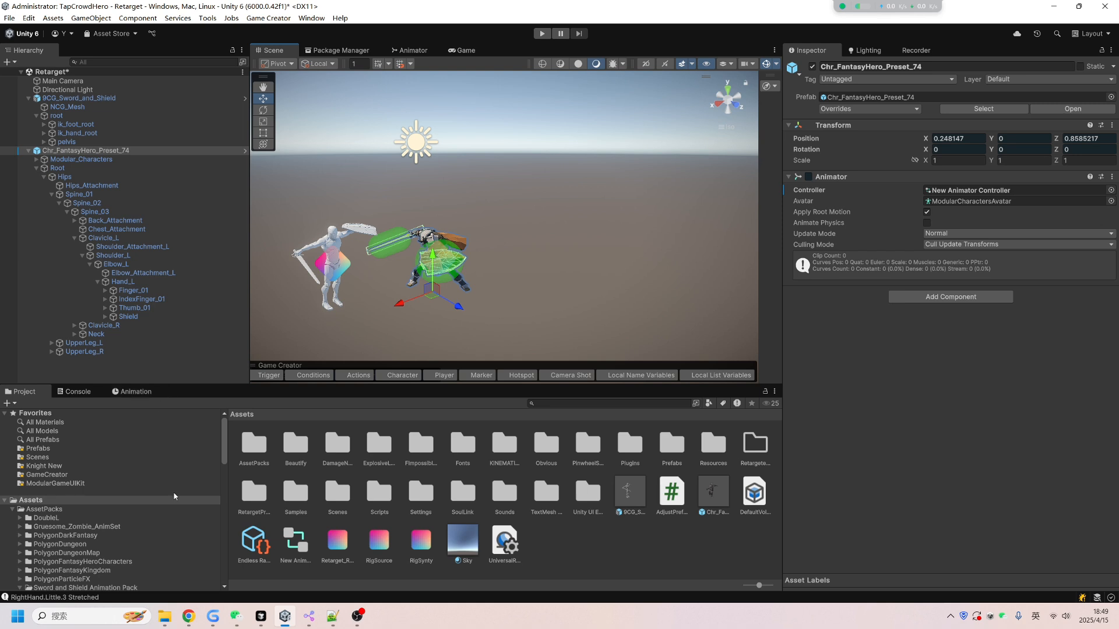
# Check the contents of the RetargetPro_HumanoidBaker and RetargetedHumanoidAnimations folders
pyautogui.scroll(-10, 151, 546)
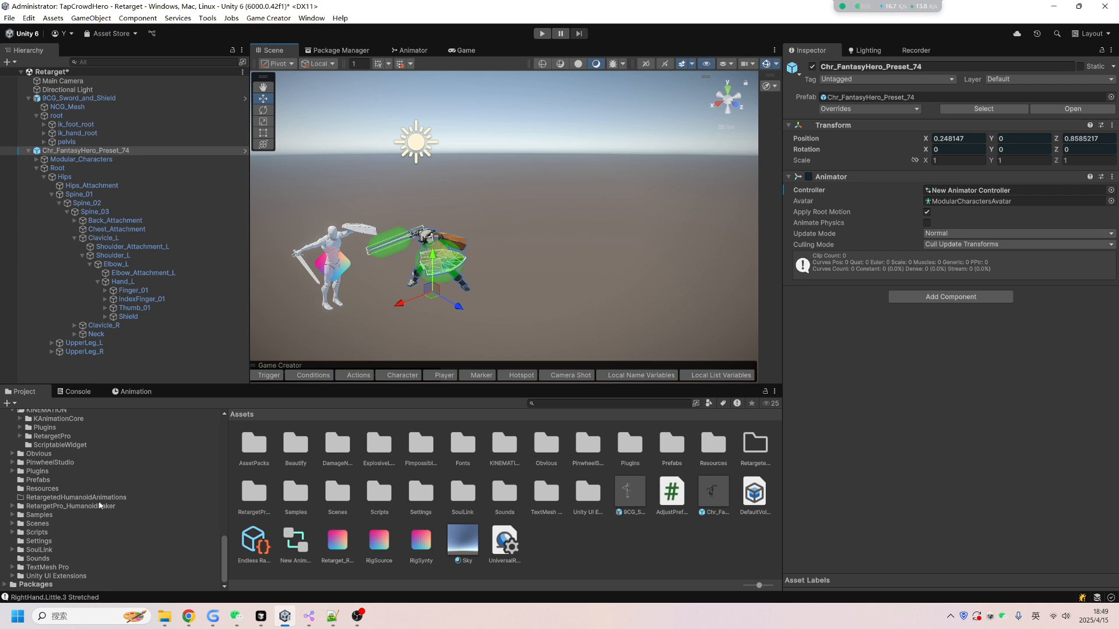
pyautogui.click(99, 505)
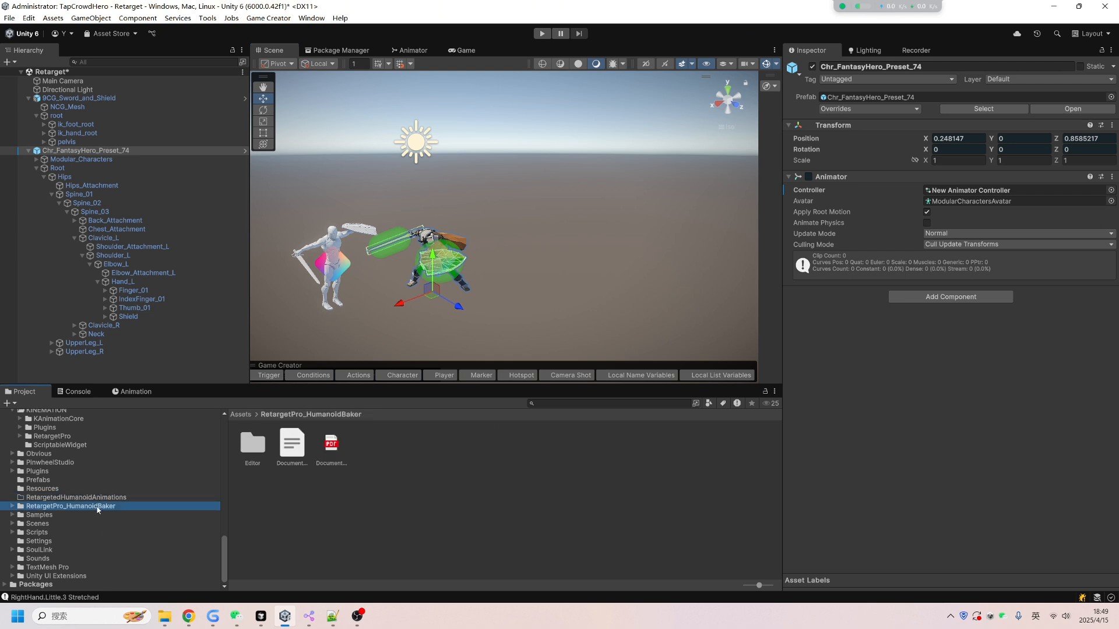
pyautogui.click(96, 497)
pyautogui.scroll(5, 117, 519)
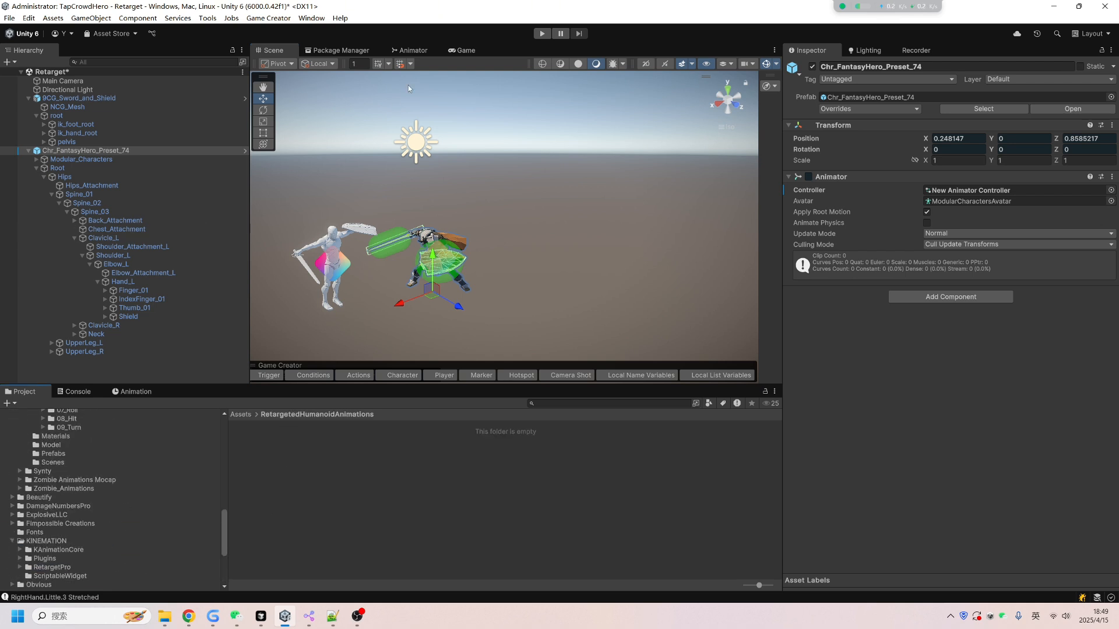
# Set up KINEMATION's Retarget Humanoid Animation tool with source 9CG_Sword_and_Shield, target Chr_FantasyHero_Preset_74 and profile Retarget_RigSource_RigSynty
pyautogui.click(311, 18)
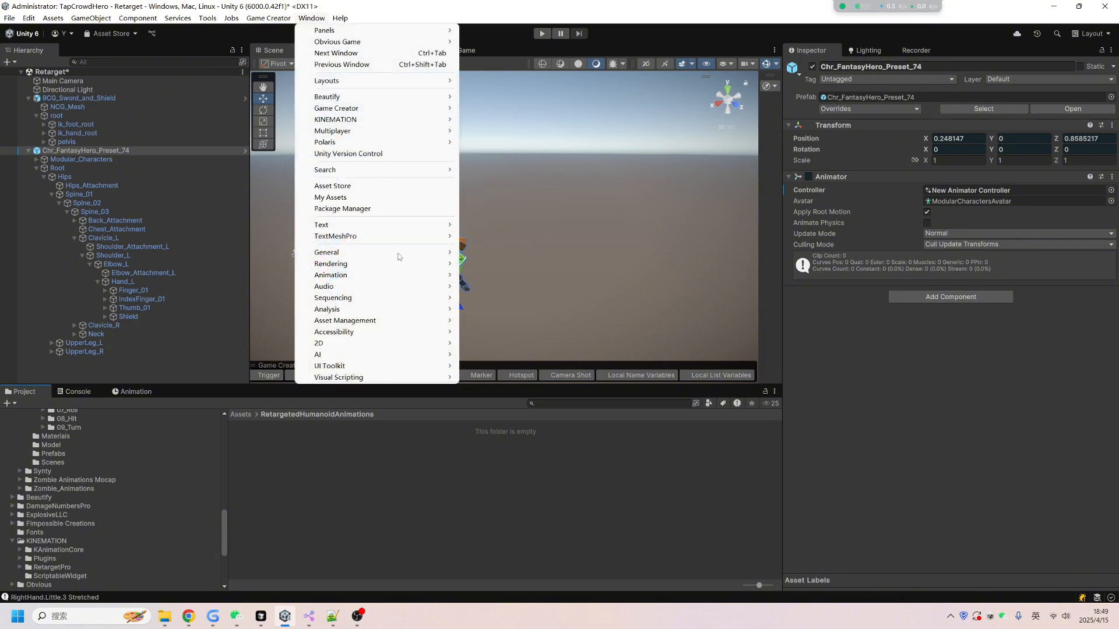
pyautogui.moveTo(379, 120)
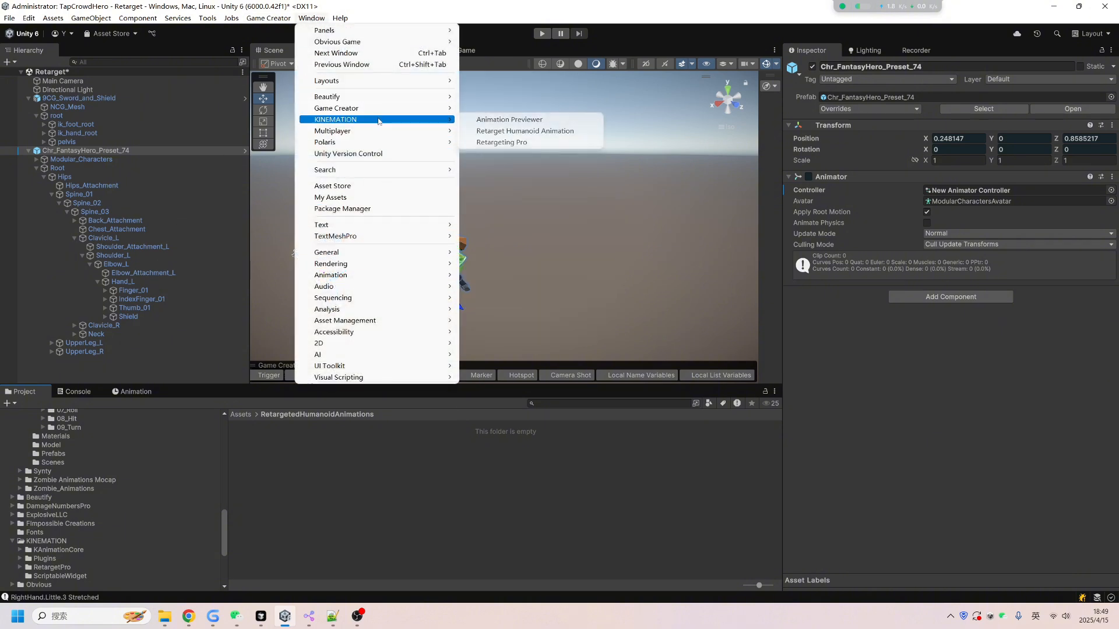
pyautogui.click(524, 131)
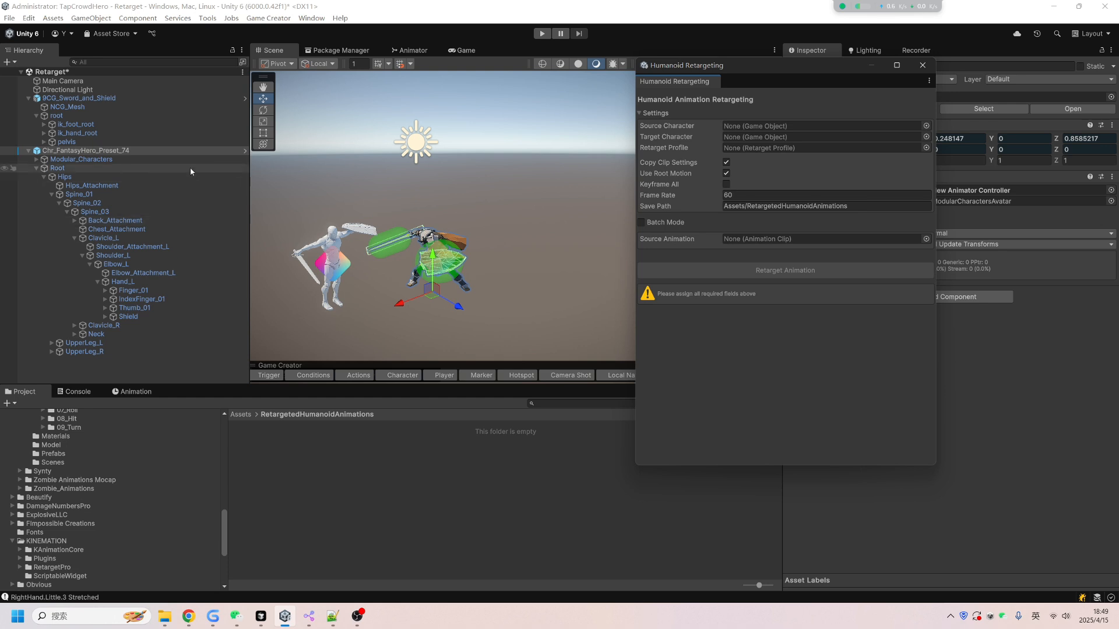
pyautogui.moveTo(130, 151); pyautogui.dragTo(830, 136)
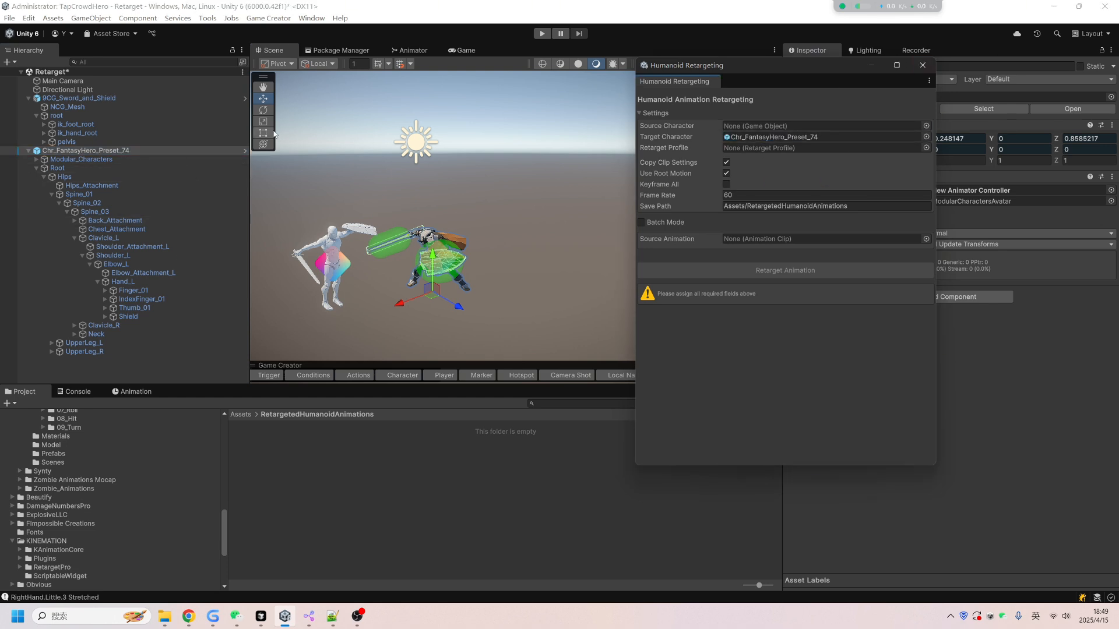
pyautogui.moveTo(144, 103); pyautogui.dragTo(834, 126)
pyautogui.click(926, 148)
pyautogui.click(673, 200)
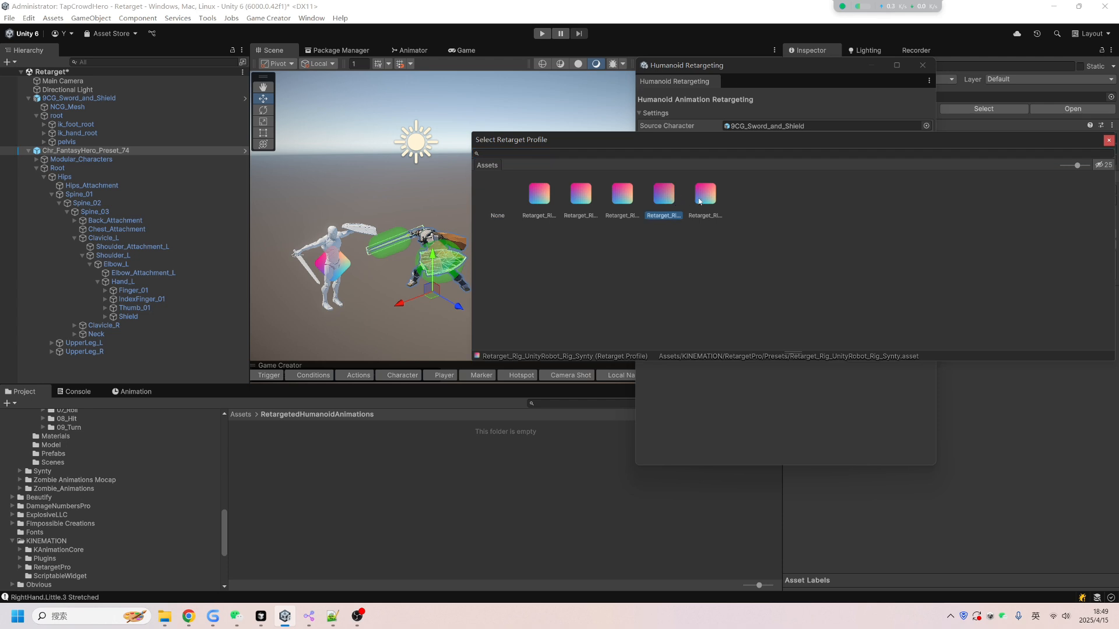
pyautogui.doubleClick(701, 201)
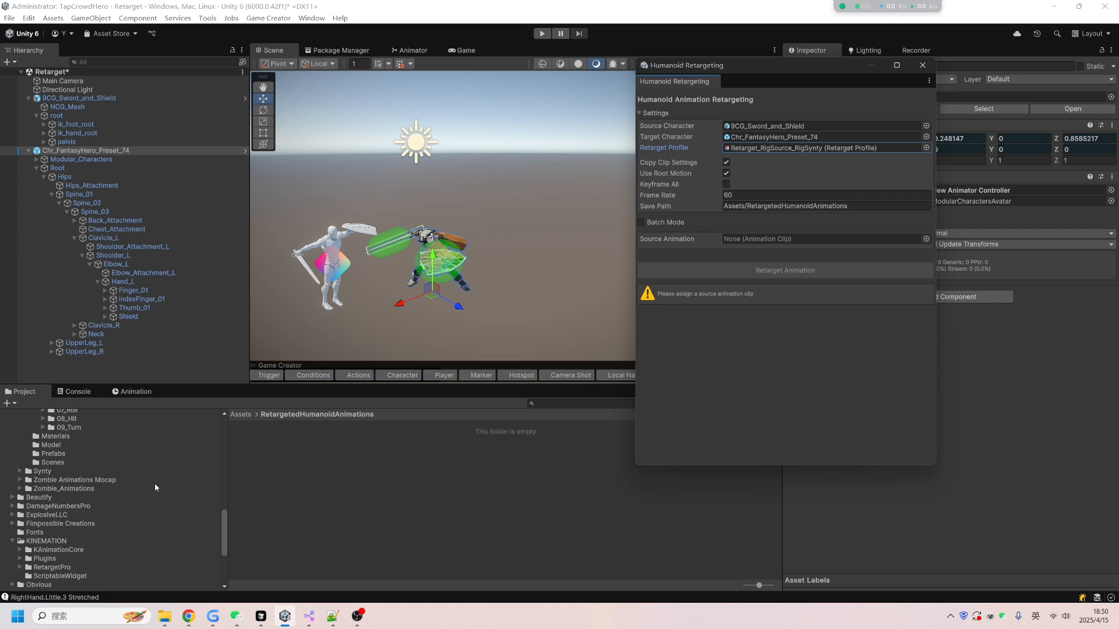
# Assign the Combo_Attack_04_03 clip from the 04_Combo_Attack_04 folder as the source animation for retargeting
pyautogui.scroll(8, 83, 528)
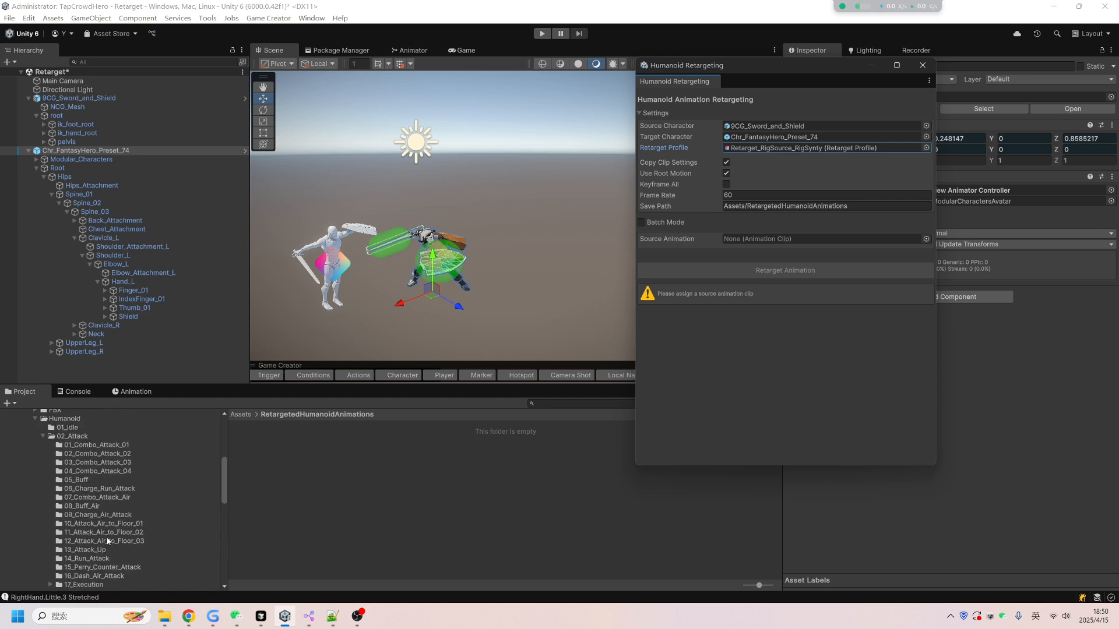
pyautogui.scroll(2, 111, 535)
pyautogui.click(97, 505)
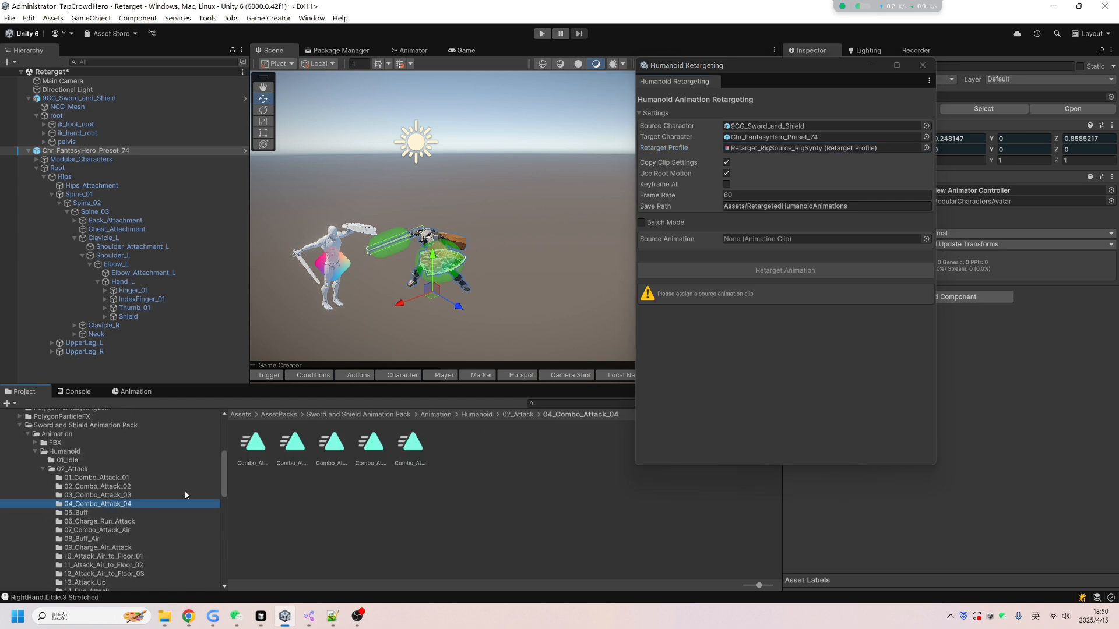
pyautogui.moveTo(332, 443); pyautogui.dragTo(815, 240)
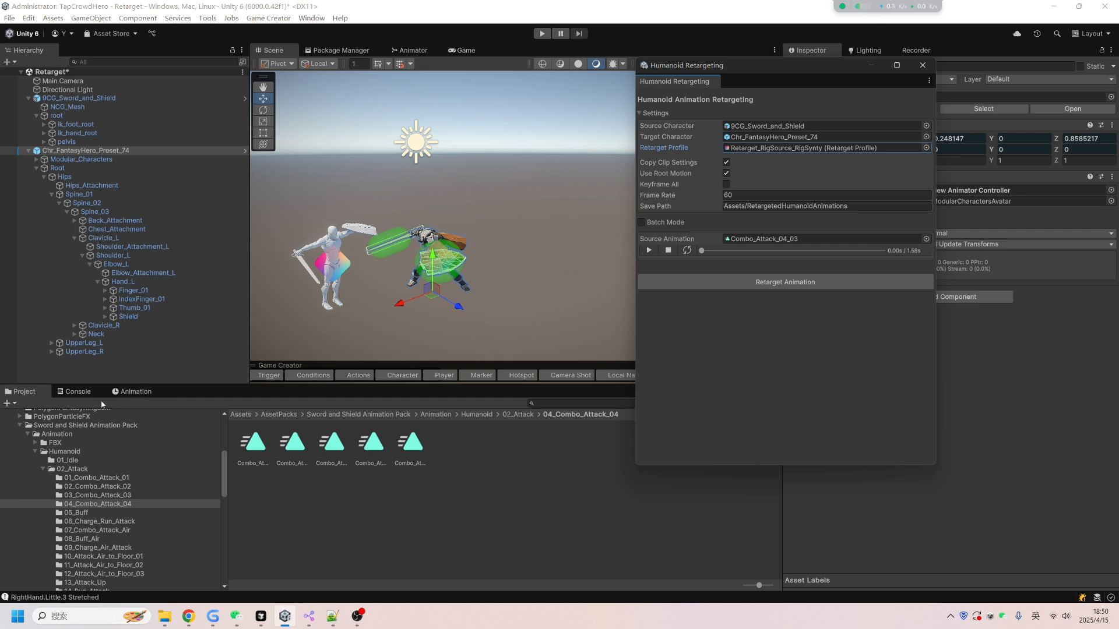
pyautogui.click(78, 392)
pyautogui.click(25, 392)
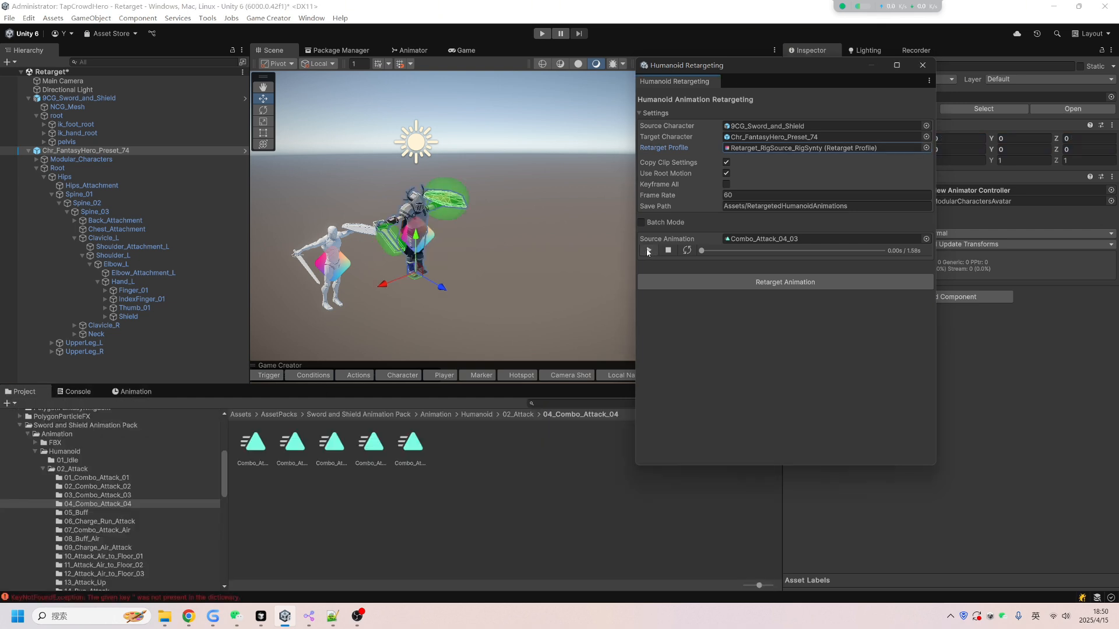
# Refresh the K Rig Component bone hierarchy on the fantasy hero's Hips and on the source character's pelvis
pyautogui.click(39, 168)
pyautogui.click(36, 169)
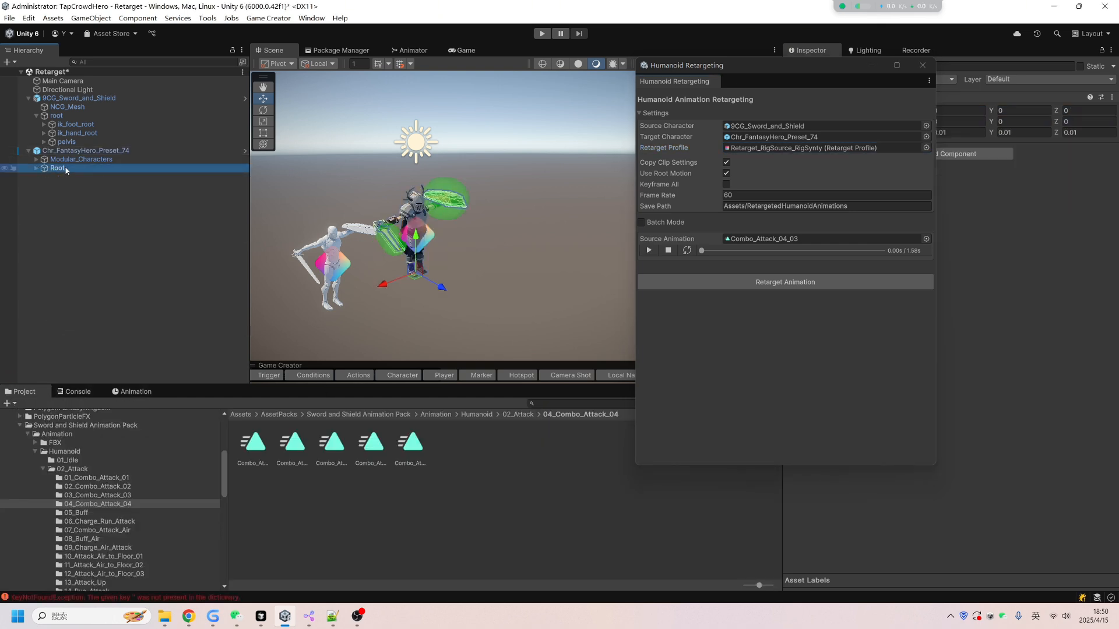
pyautogui.moveTo(681, 90); pyautogui.dragTo(474, 112)
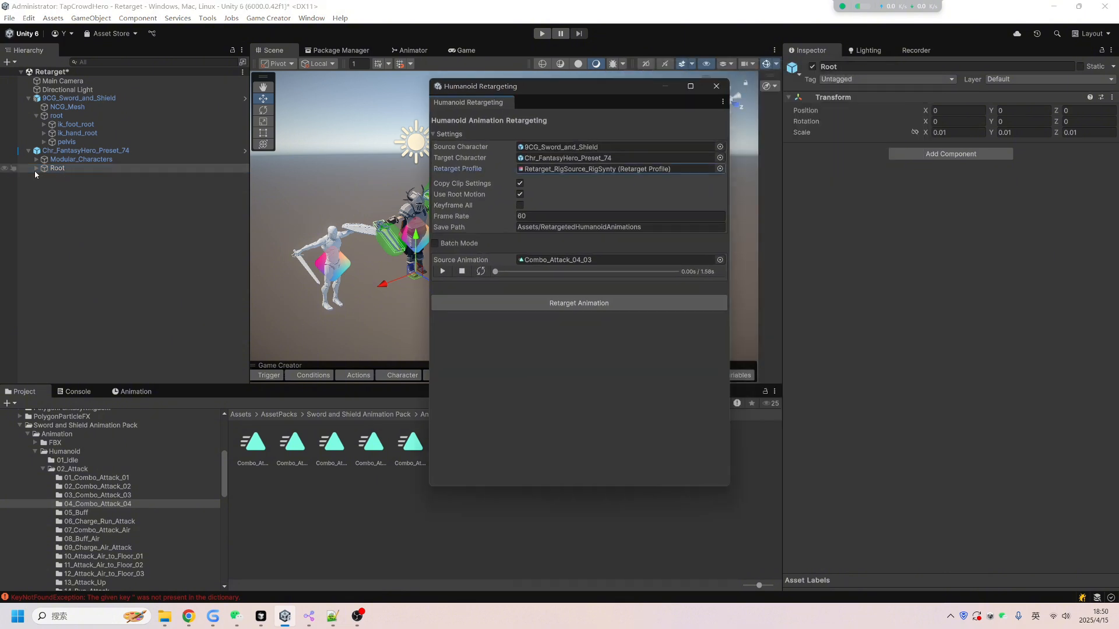
pyautogui.click(37, 168)
pyautogui.click(37, 168)
pyautogui.click(44, 177)
pyautogui.click(64, 177)
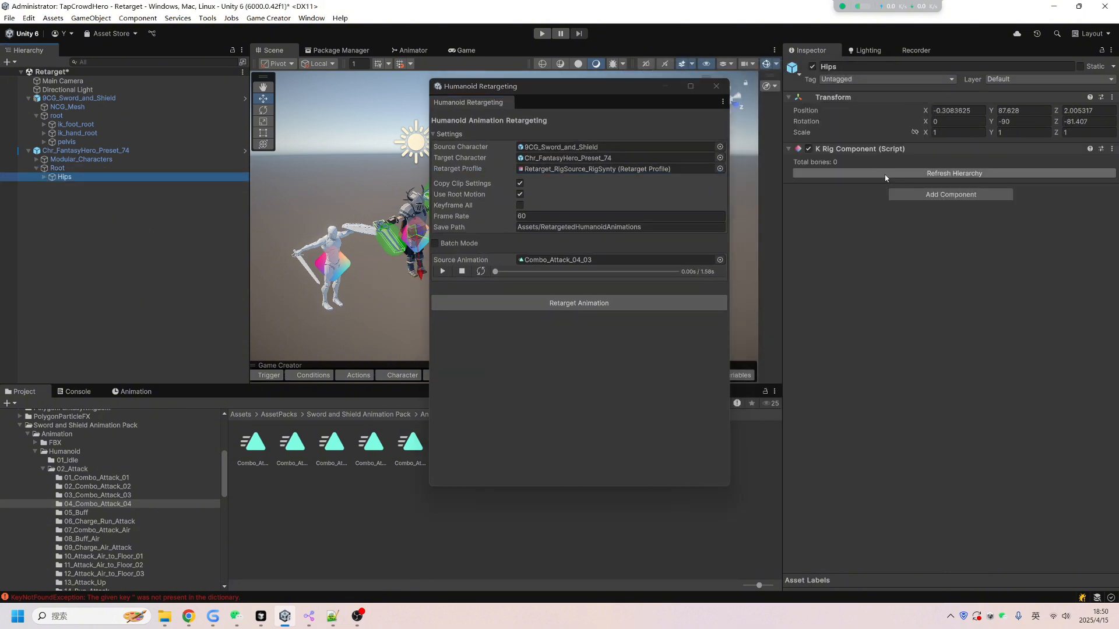
pyautogui.click(885, 174)
pyautogui.click(108, 142)
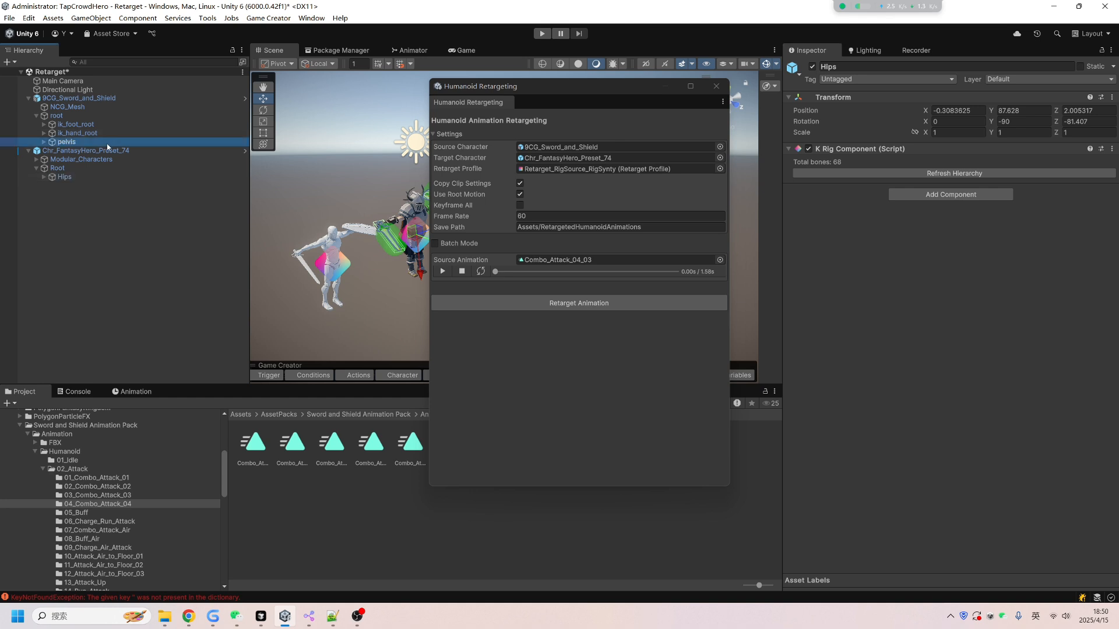
pyautogui.click(861, 174)
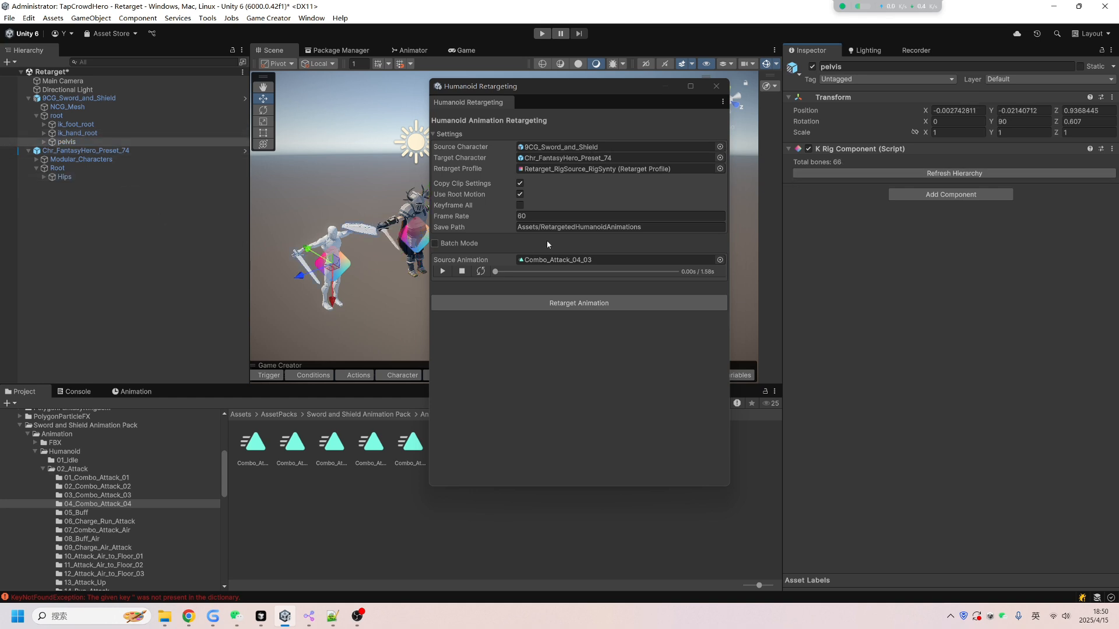
# Play the retarget preview, pause it at 0.50 s and compare both characters' sword and shield from several angles
pyautogui.click(443, 272)
pyautogui.moveTo(555, 97); pyautogui.dragTo(717, 93)
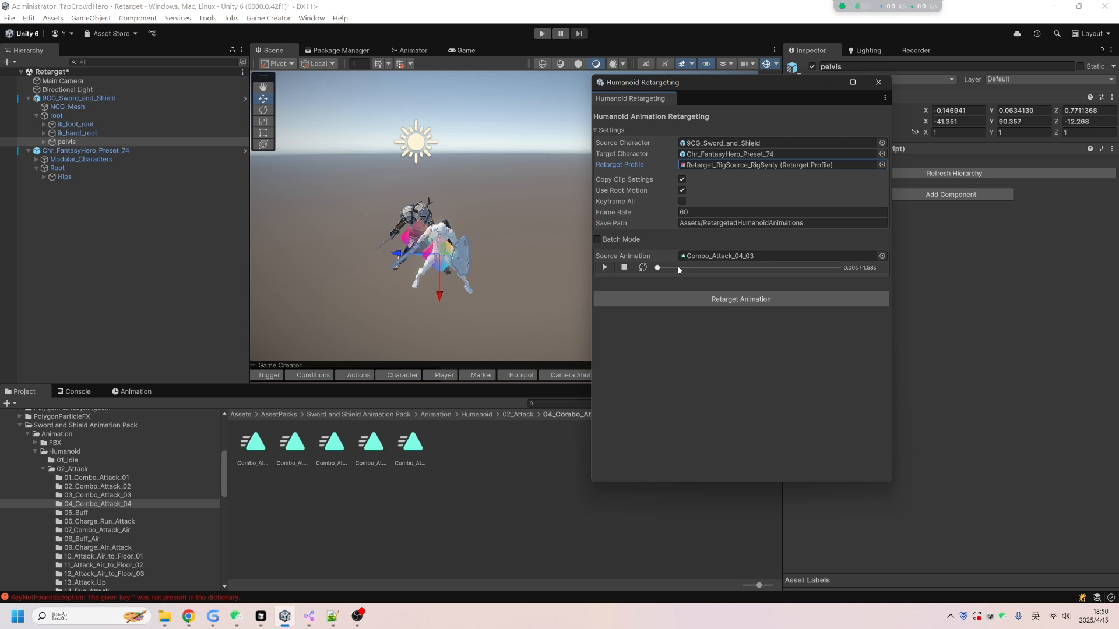
pyautogui.click(604, 268)
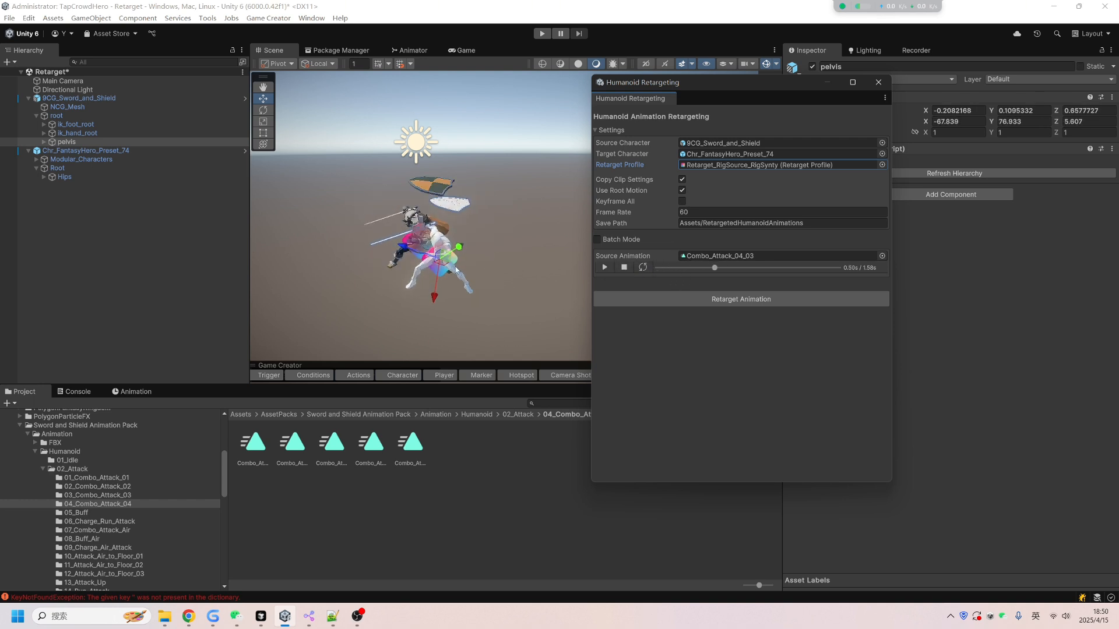
pyautogui.moveTo(457, 270)
pyautogui.keyDown('alt'); pyautogui.mouseDown()
pyautogui.moveTo(455, 333)
pyautogui.moveTo(485, 327)
pyautogui.moveTo(407, 338)
pyautogui.moveTo(457, 251)
pyautogui.mouseUp(); pyautogui.keyUp('alt')
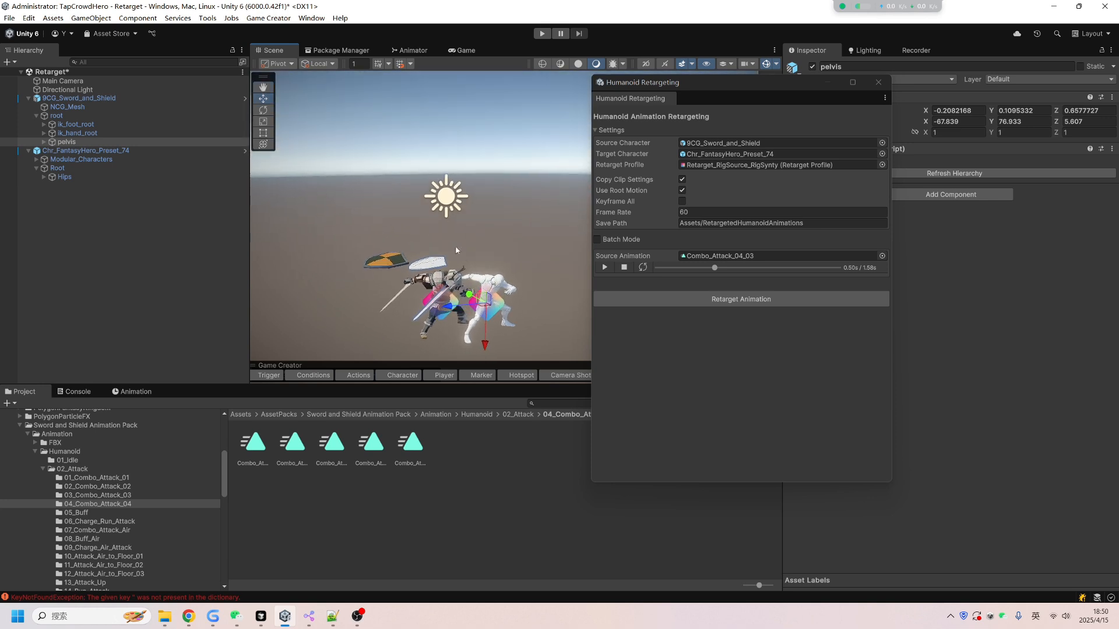
pyautogui.moveTo(452, 269); pyautogui.dragTo(354, 225, button='middle')
pyautogui.keyDown('alt'); pyautogui.moveTo(355, 227); pyautogui.dragTo(443, 247); pyautogui.keyUp('alt')
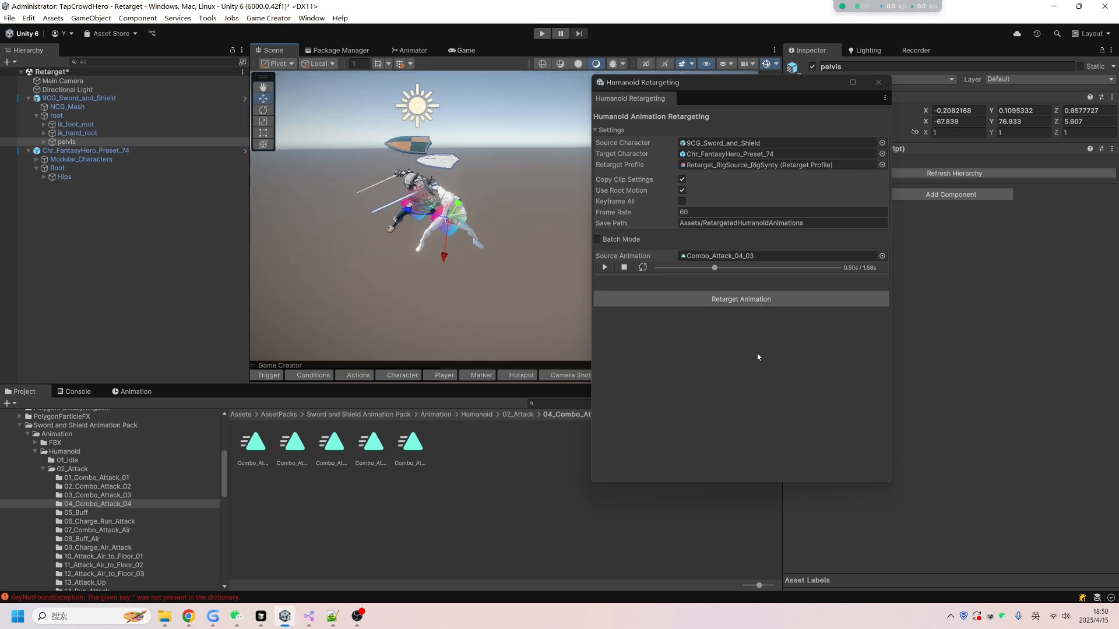
# Retarget Combo_Attack_04_03 to the fantasy hero and preview the generated clip in the RetargetedHumanoidAnimations folder
pyautogui.click(726, 300)
pyautogui.click(725, 300)
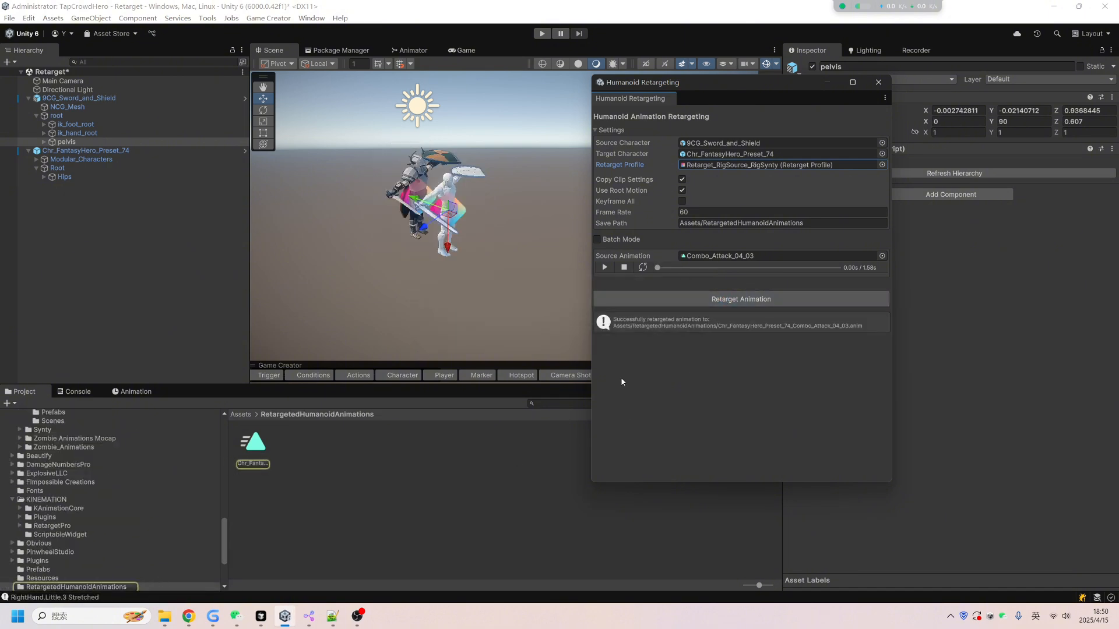
pyautogui.click(253, 444)
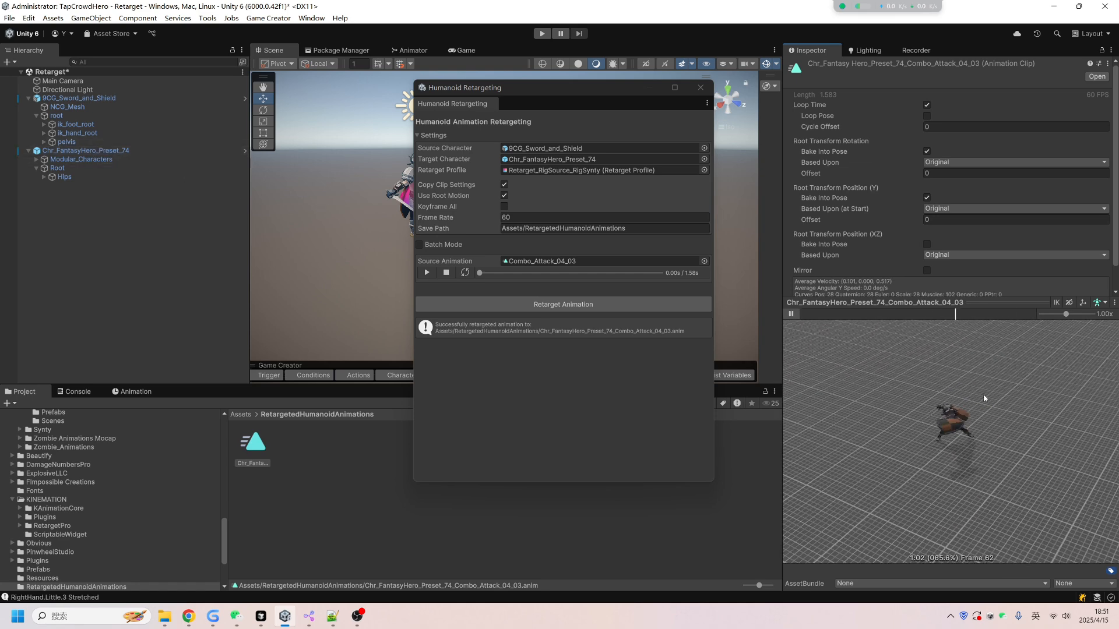
pyautogui.scroll(5, 914, 420)
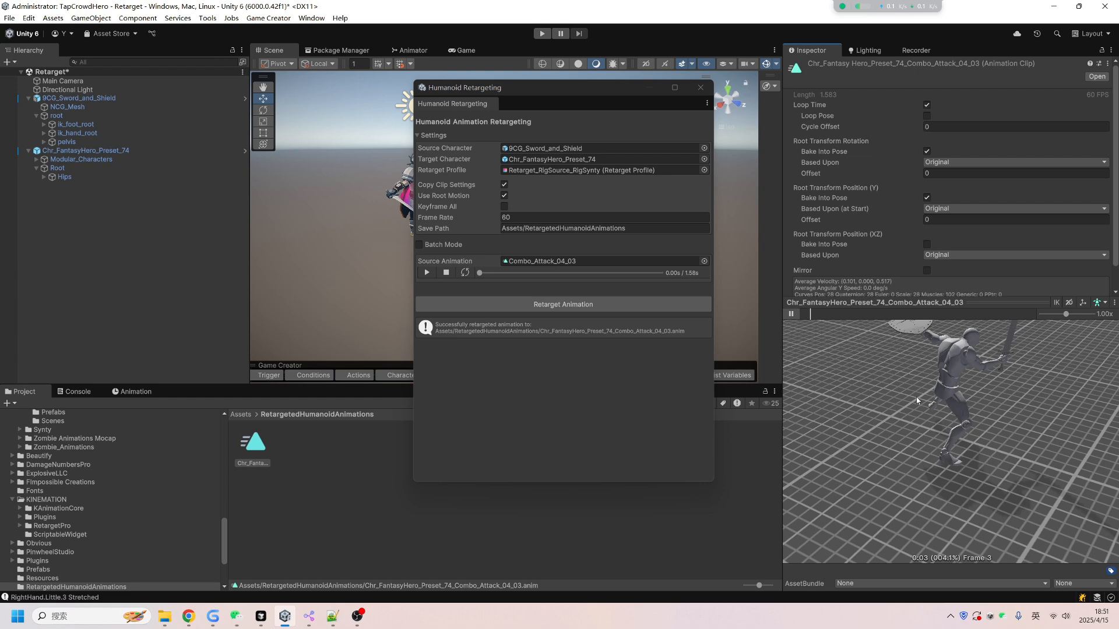
pyautogui.scroll(-5, 916, 397)
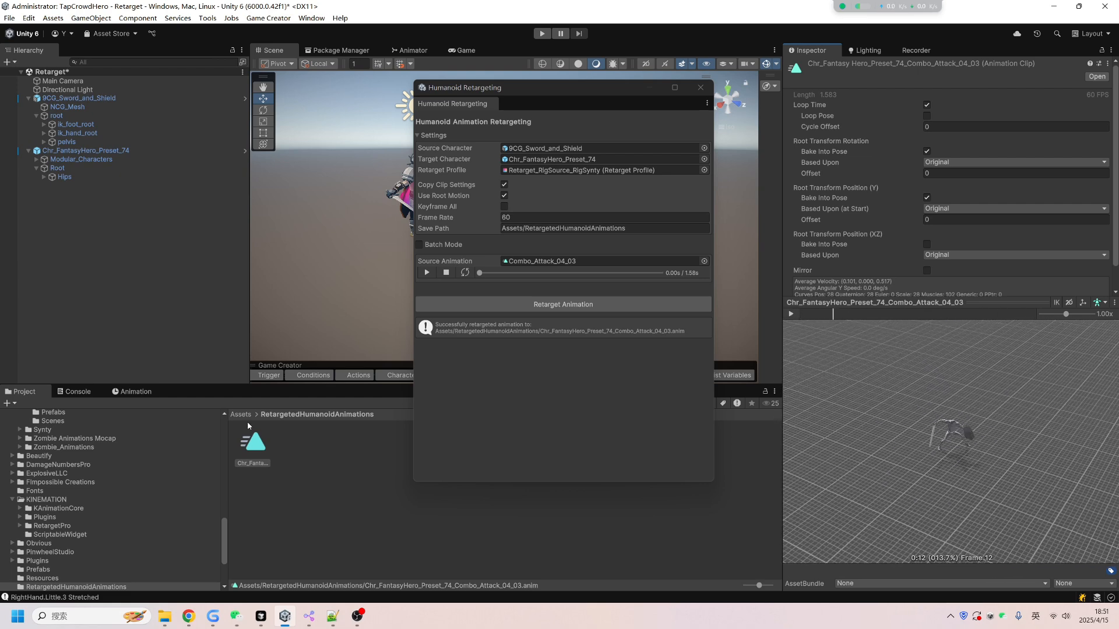
# Examine the sword and shield position, rotation and scale tracks of the retargeted Chr_FantasyHero_Preset_74_Combo_Attack_04_03 clip
pyautogui.click(248, 442)
pyautogui.click(133, 391)
pyautogui.scroll(-10, 203, 524)
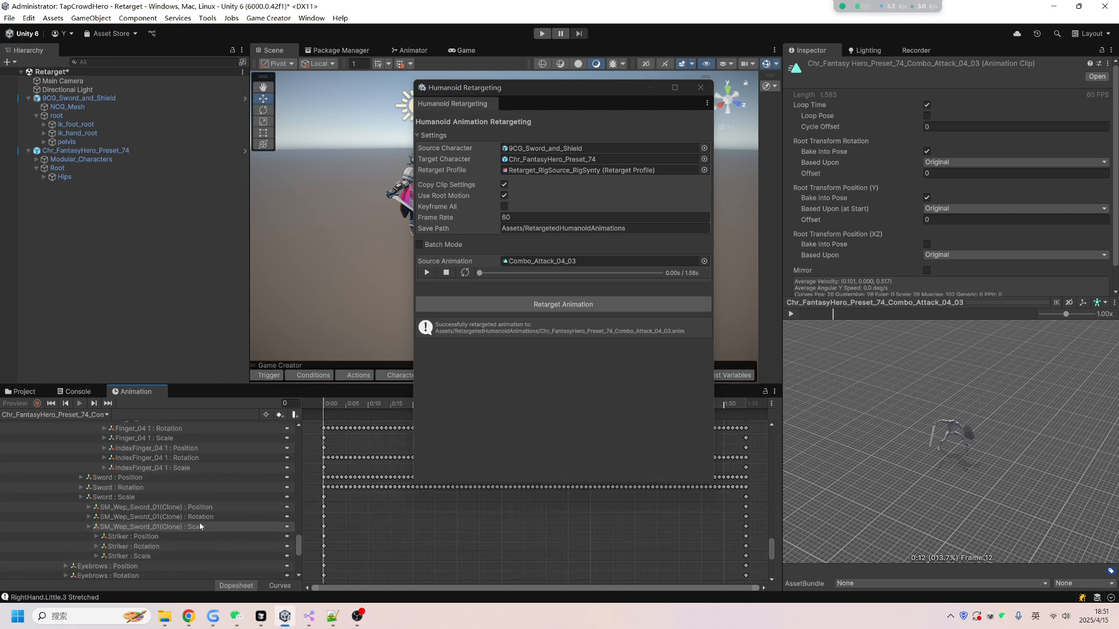
pyautogui.scroll(5, 120, 524)
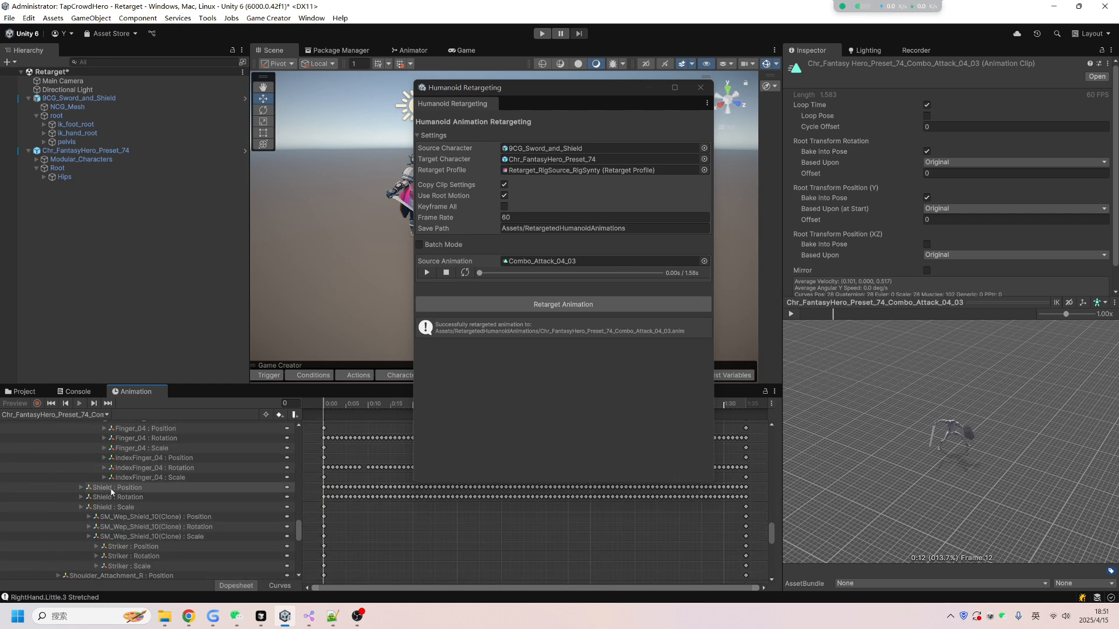
# Locate the hero's Shield bone in the hierarchy and examine the retargeted clip's shield tracks and humanoid muscle tracks
pyautogui.click(112, 489)
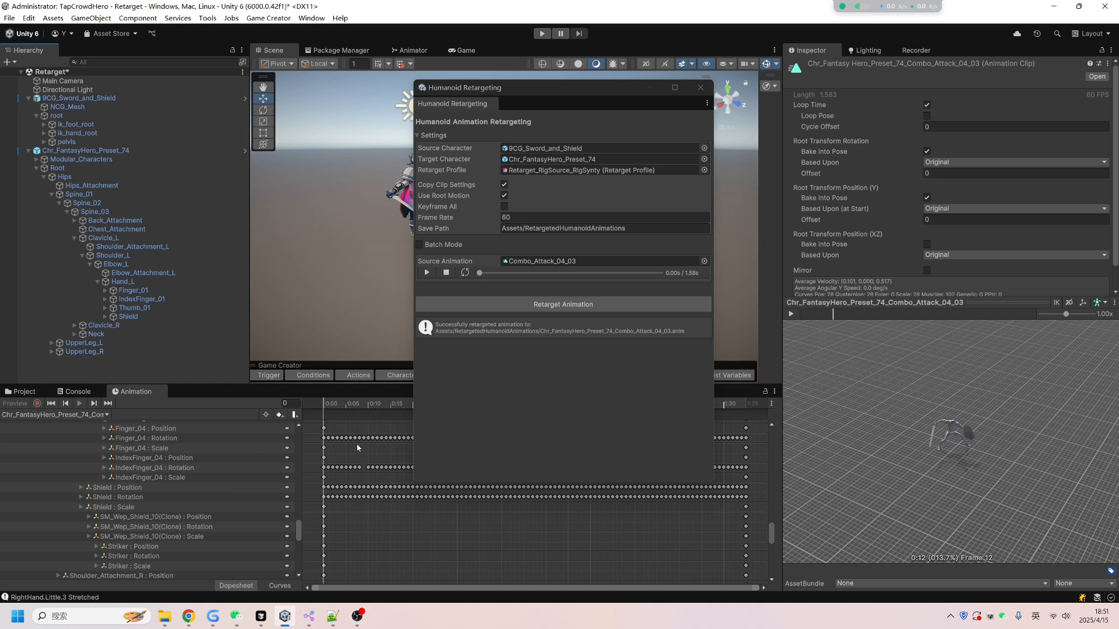
pyautogui.click(20, 391)
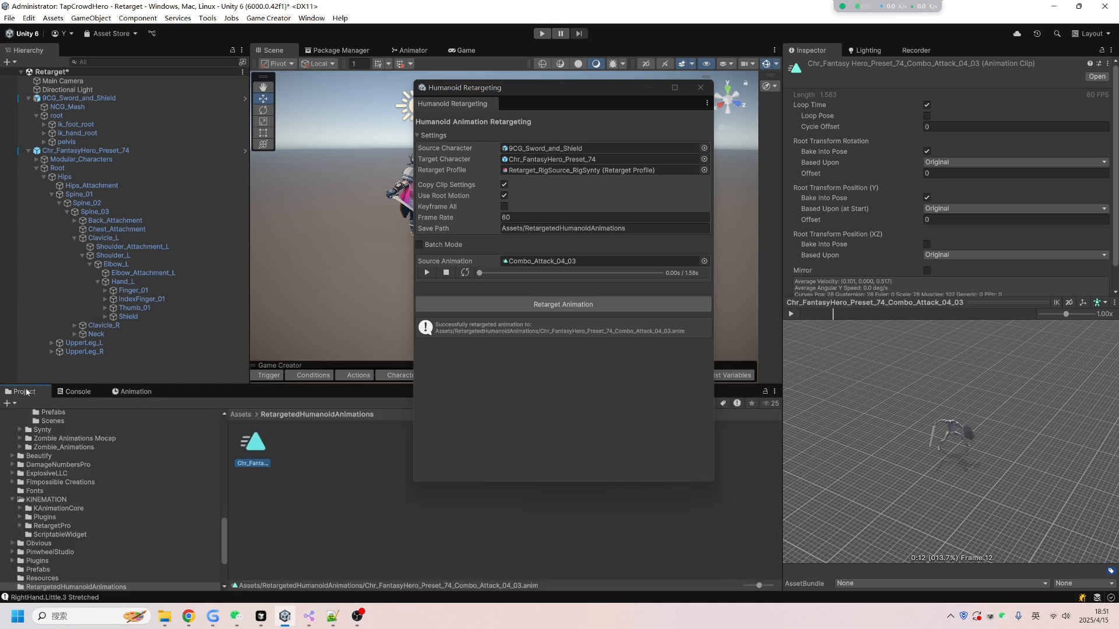
pyautogui.click(133, 392)
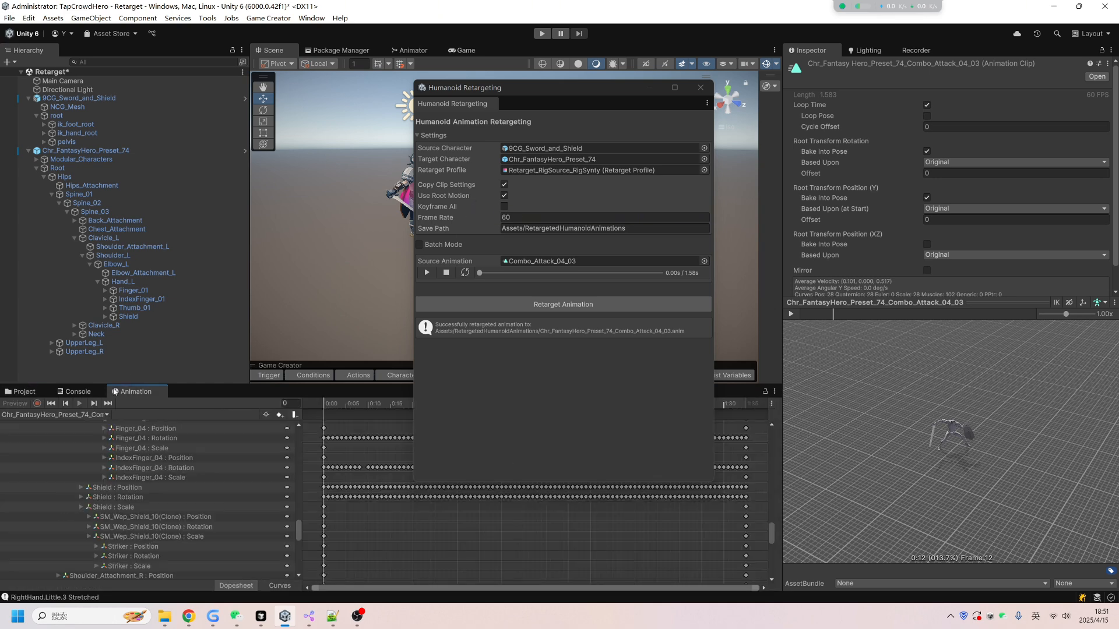
pyautogui.scroll(-5, 202, 544)
pyautogui.scroll(3, 55, 481)
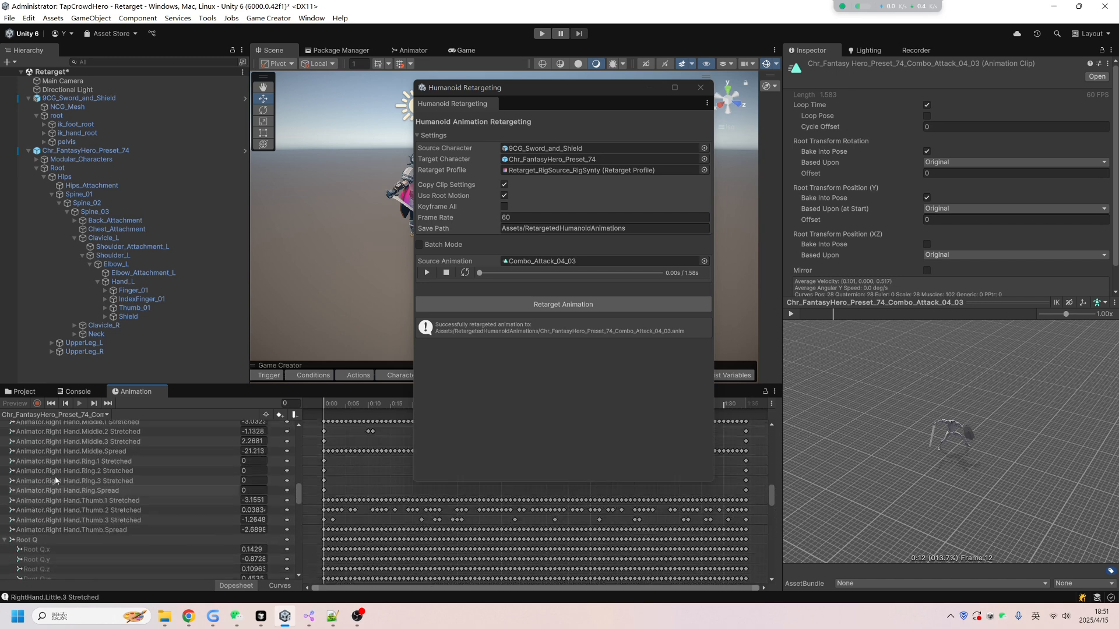
pyautogui.scroll(3, 27, 483)
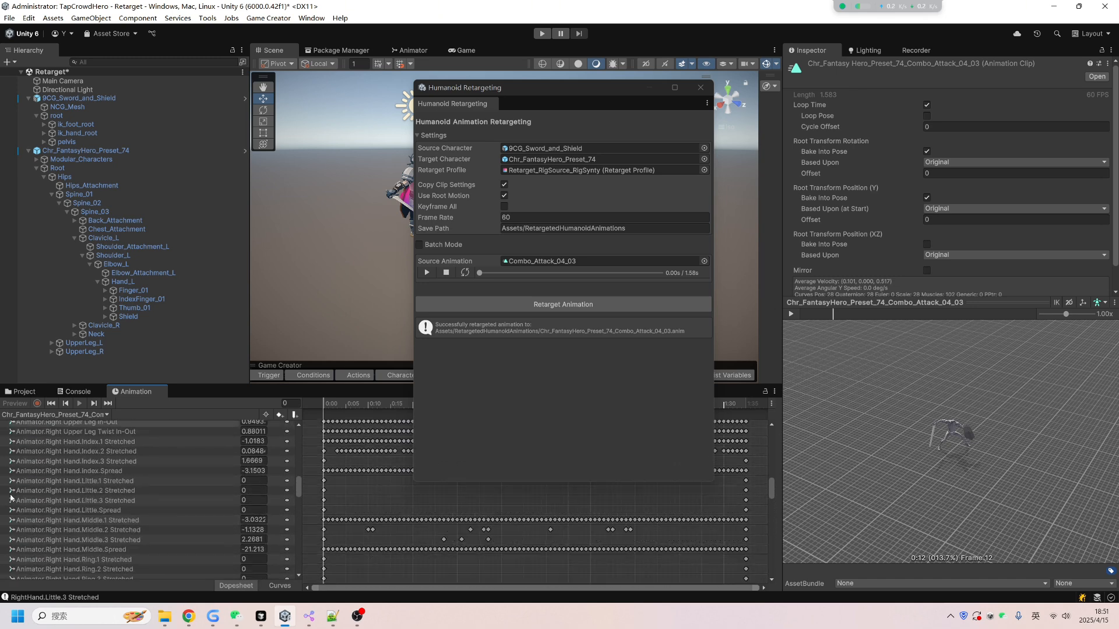
pyautogui.scroll(8, 19, 432)
pyautogui.scroll(-3, 28, 520)
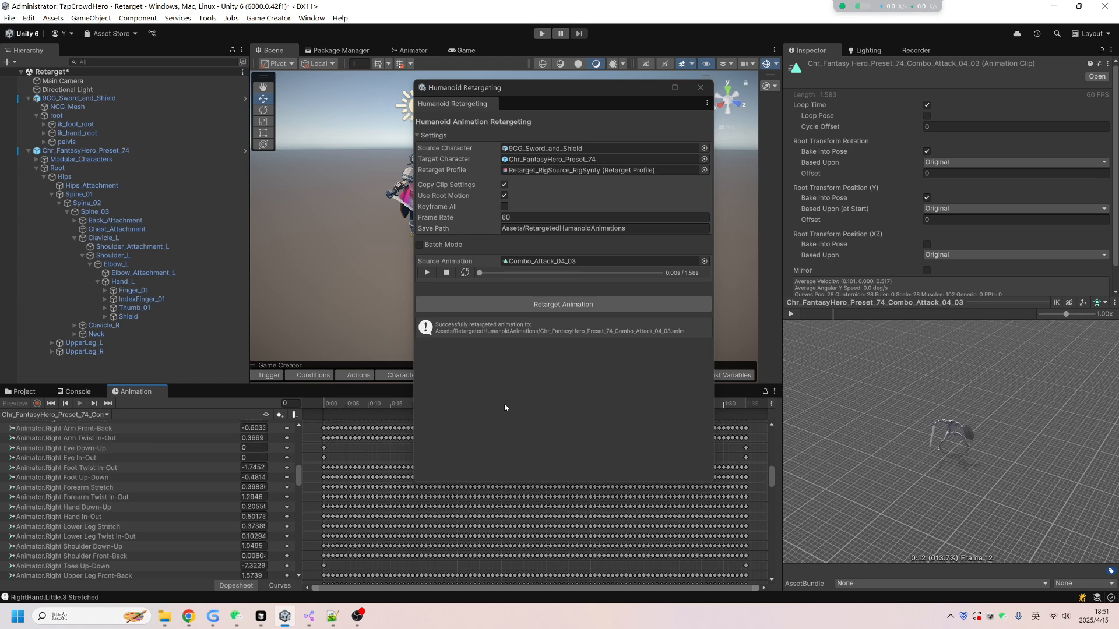
pyautogui.click(21, 391)
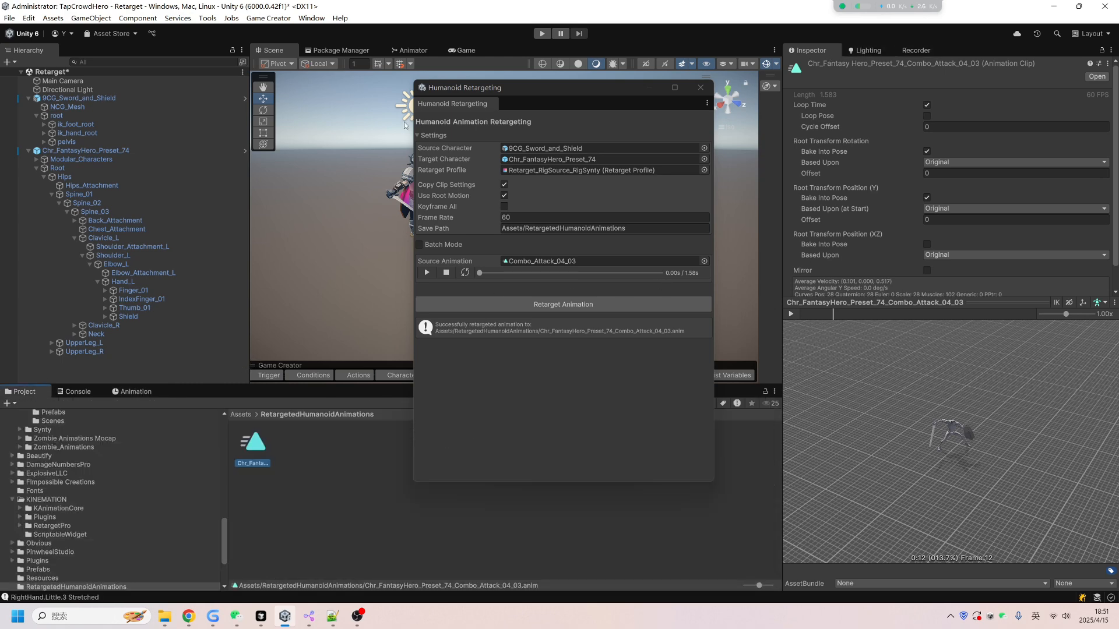
# Select Chr_FantasyHero_Preset_74 and inspect its sword and shield beside the source character in the scene
pyautogui.click(101, 151)
pyautogui.moveTo(316, 270); pyautogui.dragTo(194, 282, button='middle')
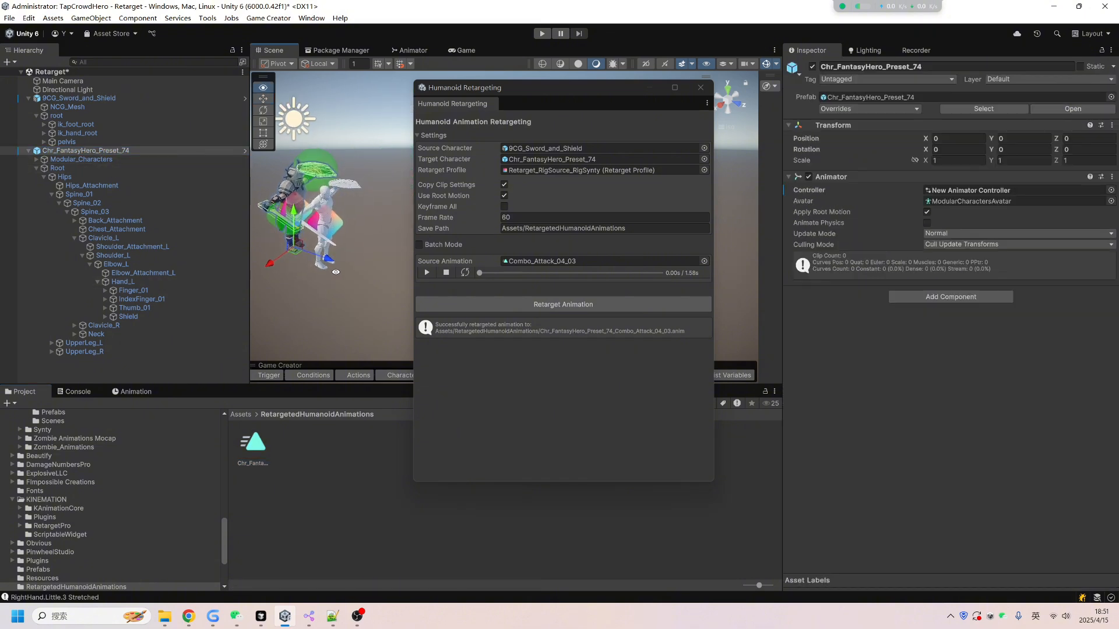
pyautogui.keyDown('alt'); pyautogui.moveTo(335, 272); pyautogui.dragTo(358, 294); pyautogui.keyUp('alt')
pyautogui.moveTo(358, 294); pyautogui.dragTo(388, 272, button='middle')
pyautogui.keyDown('alt'); pyautogui.moveTo(387, 271); pyautogui.dragTo(404, 268); pyautogui.keyUp('alt')
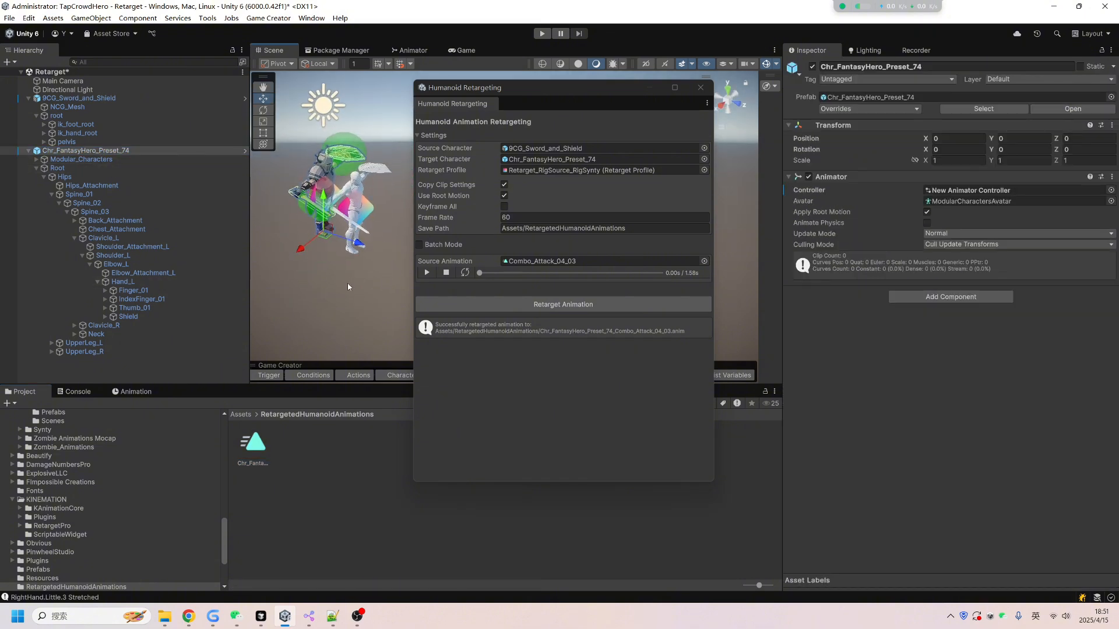
pyautogui.moveTo(347, 287); pyautogui.dragTo(361, 292, button='middle')
pyautogui.keyDown('alt'); pyautogui.moveTo(361, 292); pyautogui.dragTo(328, 263); pyautogui.keyUp('alt')
pyautogui.moveTo(328, 262); pyautogui.dragTo(355, 268, button='middle')
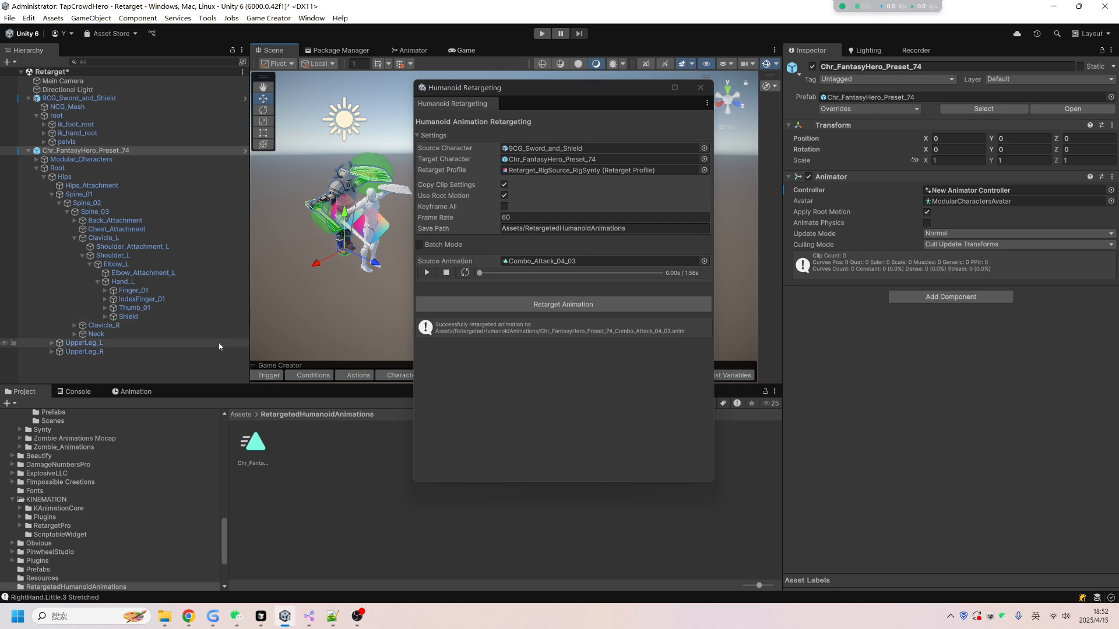
# Collapse the Sword and Shield Animation Pack folder and the hero's Root bones, uncover the characters in the scene, and save the scene
pyautogui.scroll(10, 174, 508)
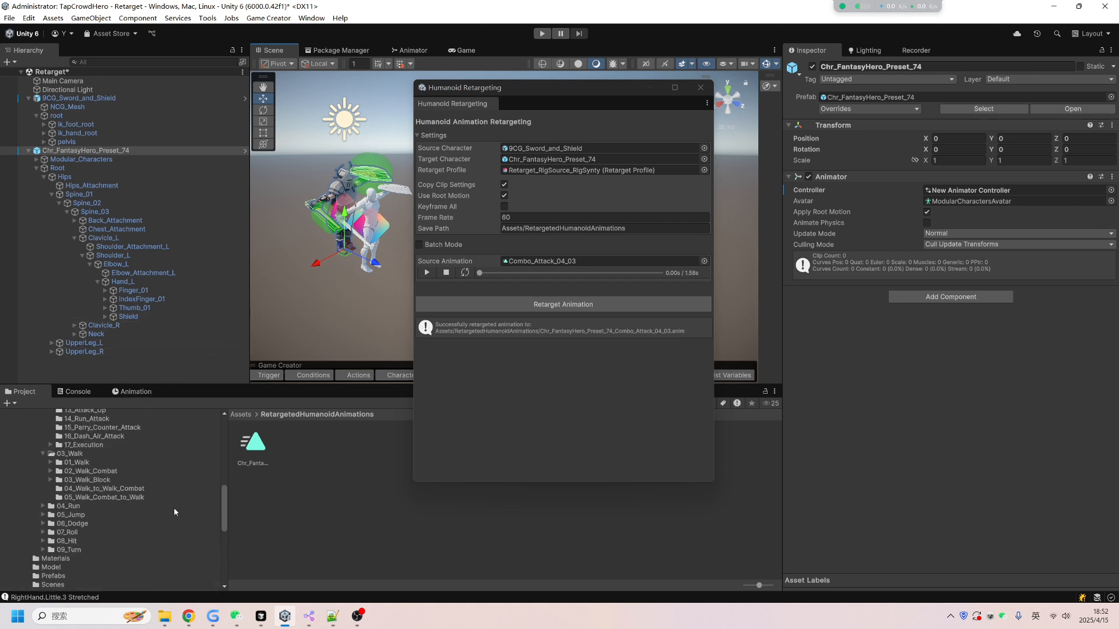
pyautogui.scroll(4, 179, 512)
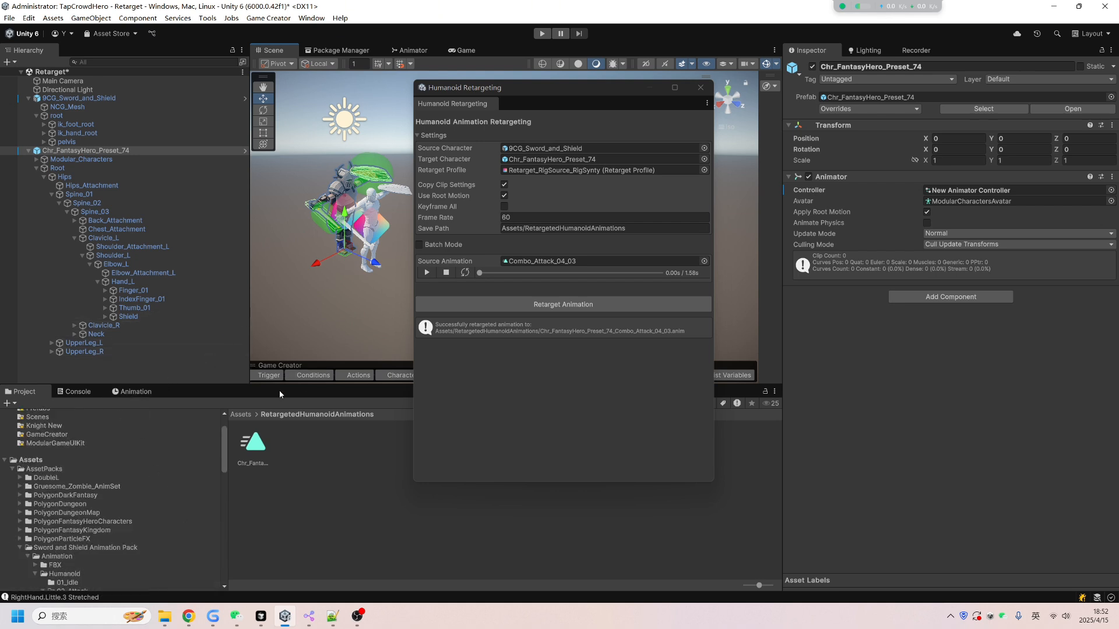
pyautogui.click(19, 548)
pyautogui.moveTo(326, 285); pyautogui.dragTo(376, 243, button='right')
pyautogui.moveTo(516, 89); pyautogui.dragTo(713, 93)
pyautogui.moveTo(342, 287); pyautogui.dragTo(403, 260, button='middle')
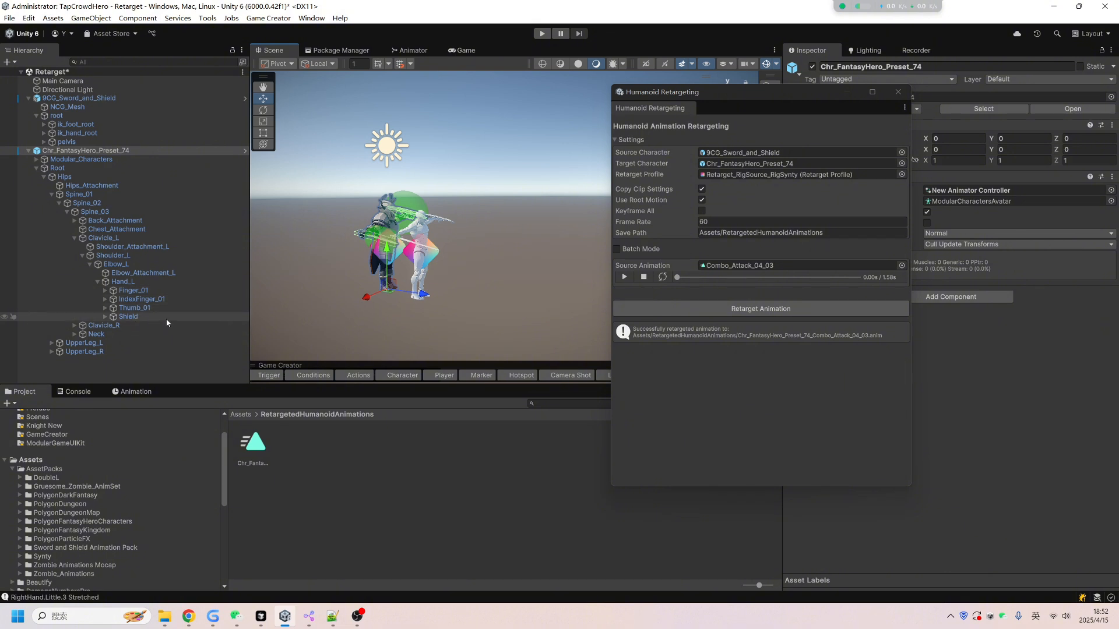
pyautogui.click(36, 168)
pyautogui.click(95, 217)
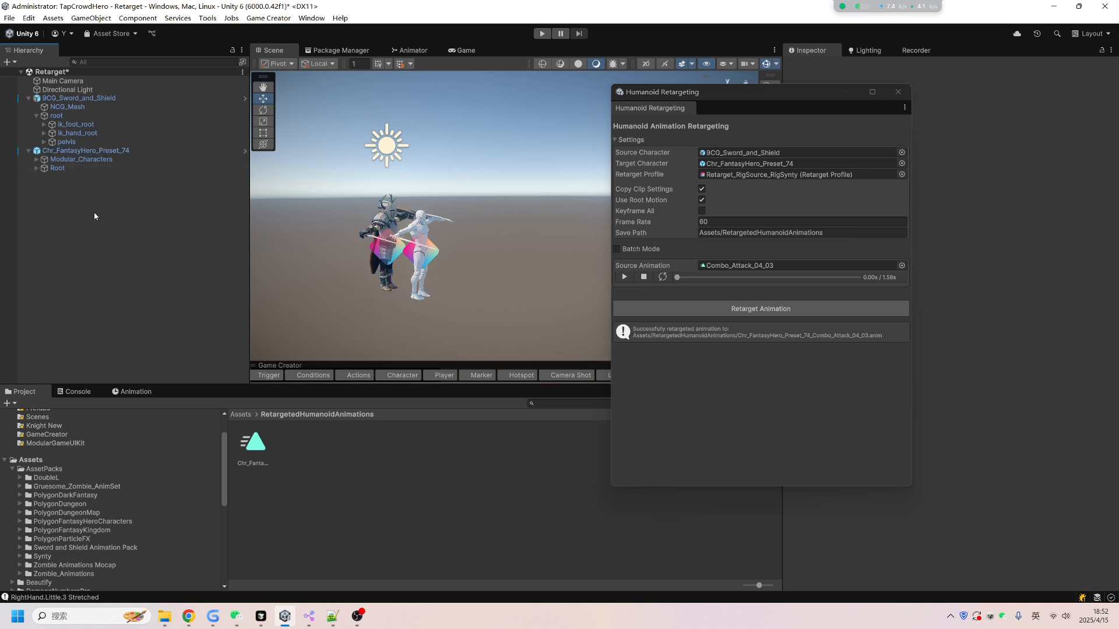
pyautogui.hotkey('ctrl', 's')
# Enable Batch Mode and add Combo_Attack_04_01 to Combo_Attack_04_04 from the 04_Combo_Attack_04 folder to the retargeting list
pyautogui.click(617, 249)
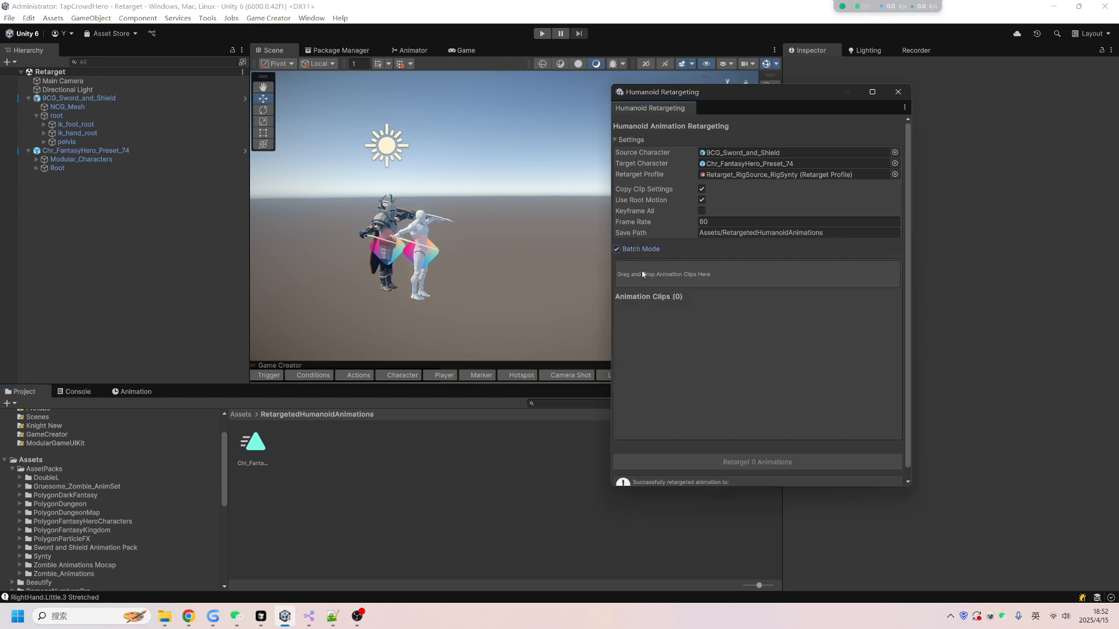
pyautogui.scroll(-1, 692, 332)
pyautogui.moveTo(718, 111); pyautogui.dragTo(807, 75)
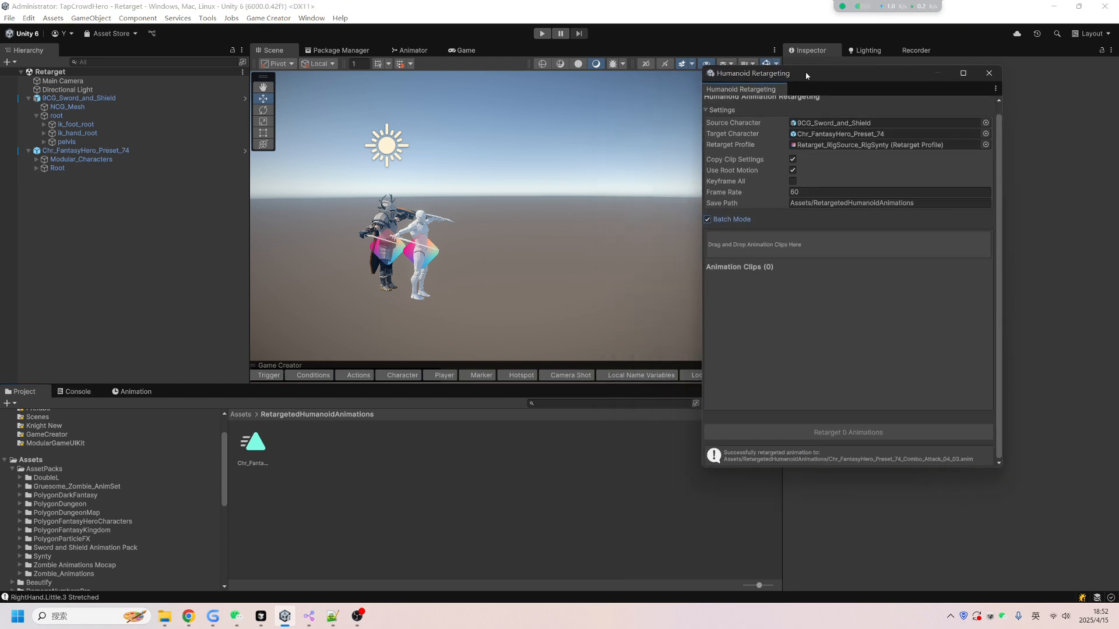
pyautogui.scroll(-10, 96, 503)
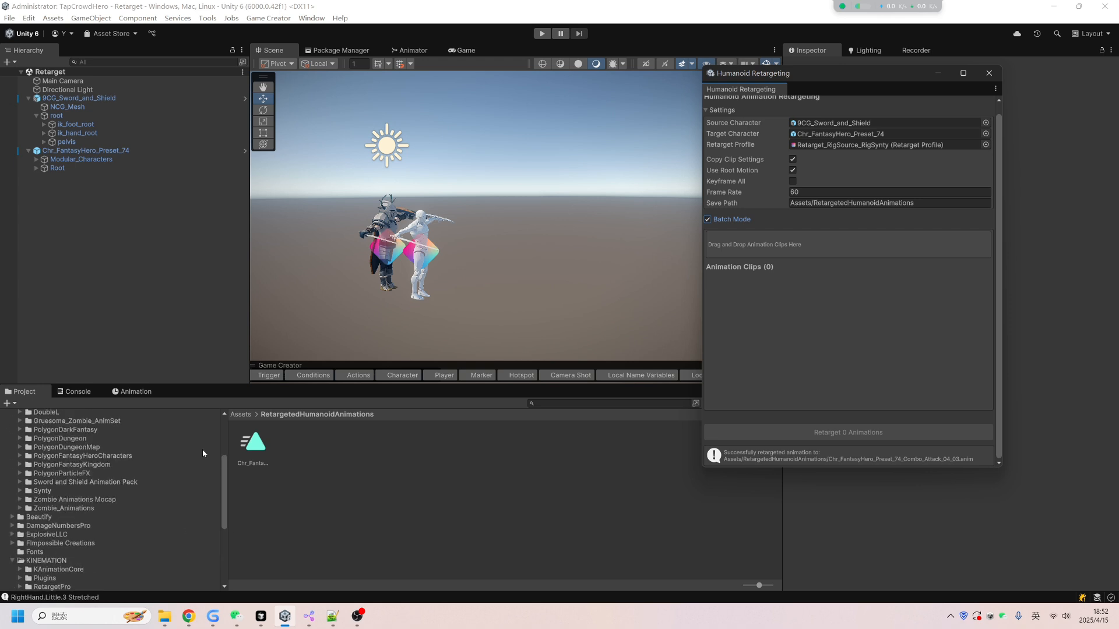
pyautogui.scroll(-1, 96, 503)
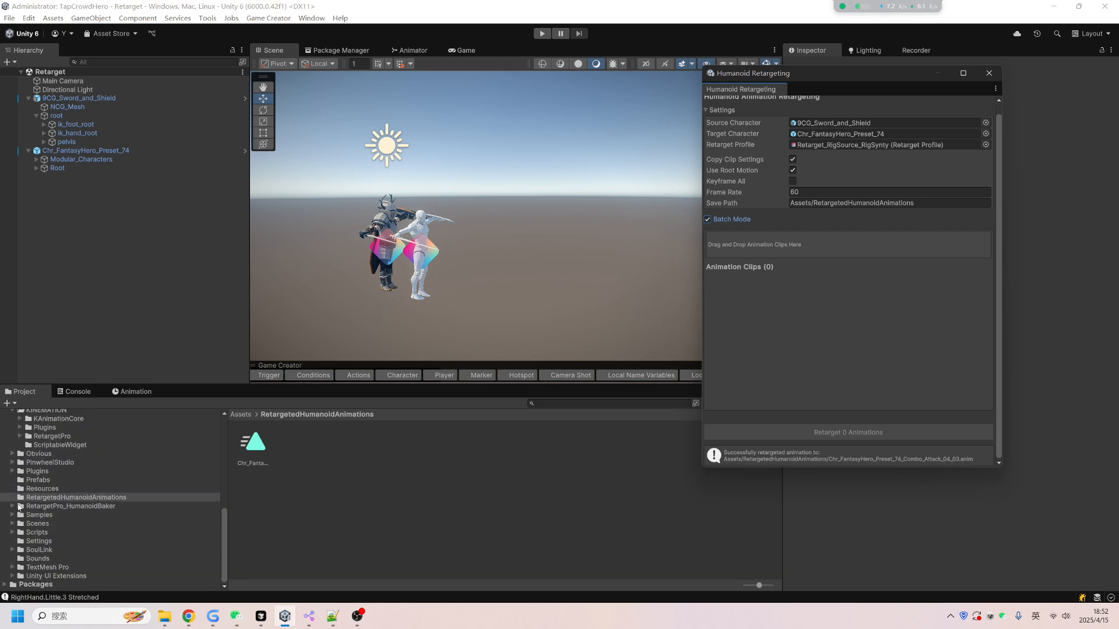
pyautogui.scroll(1, 145, 516)
pyautogui.scroll(4, 53, 511)
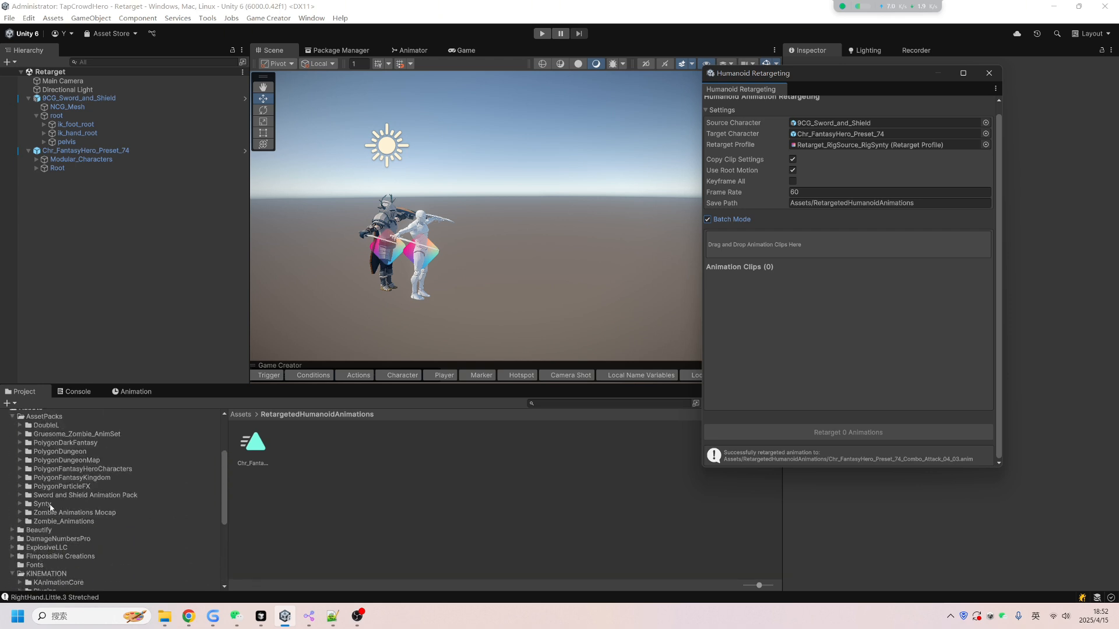
pyautogui.moveTo(332, 443); pyautogui.dragTo(805, 245)
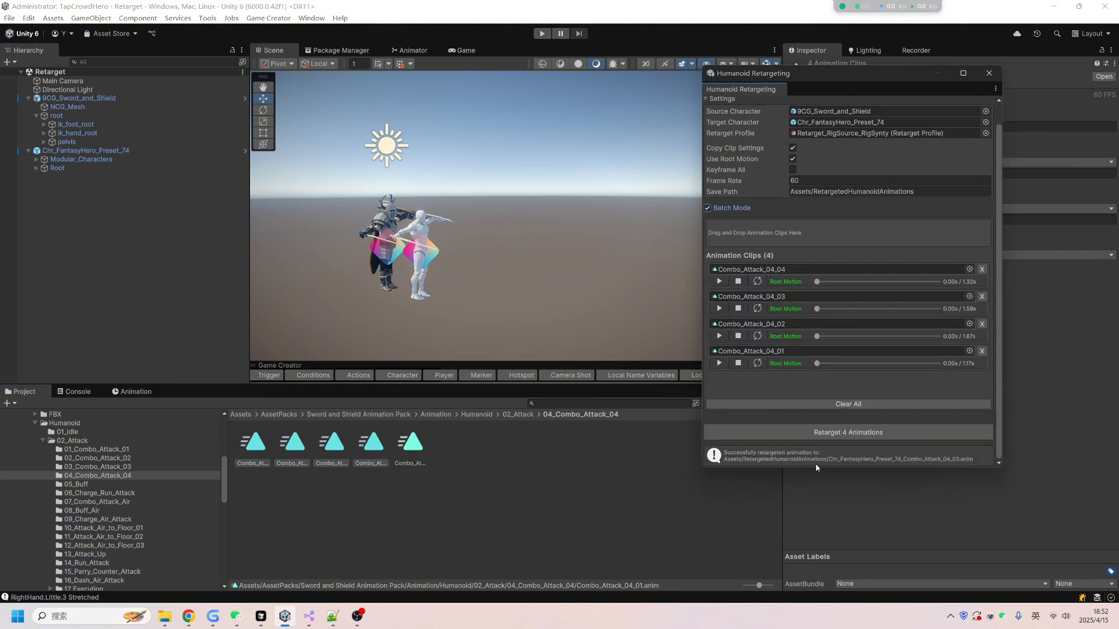
# Preview the batched Combo_Attack_04 clips on both characters, looping Combo_Attack_04_01 and Combo_Attack_04_04, and stop the playback
pyautogui.click(720, 293)
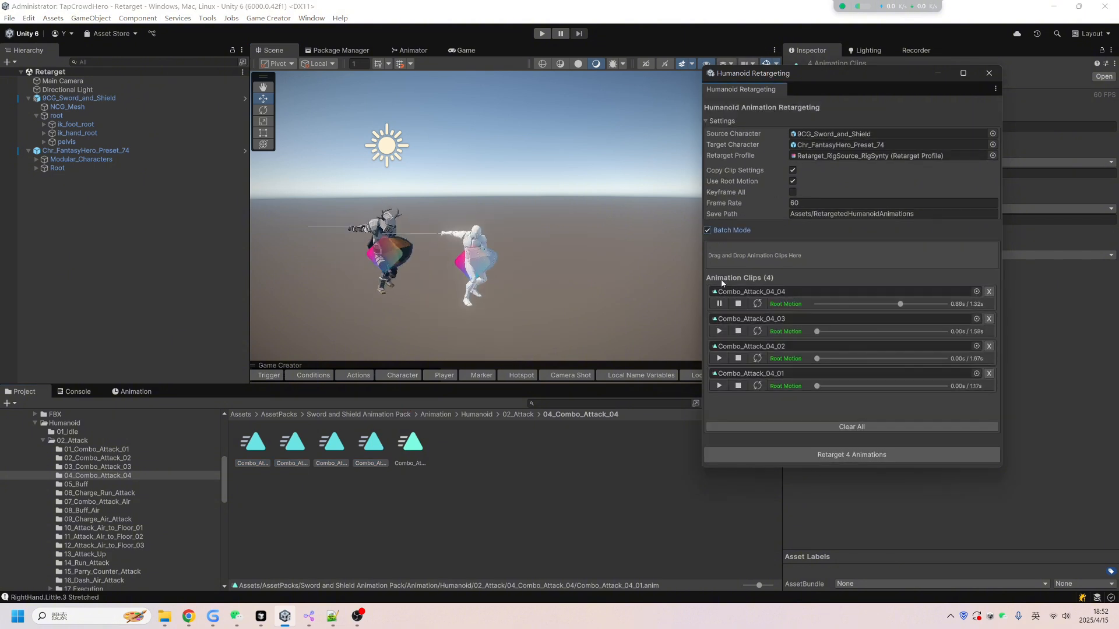
pyautogui.click(720, 331)
pyautogui.click(739, 332)
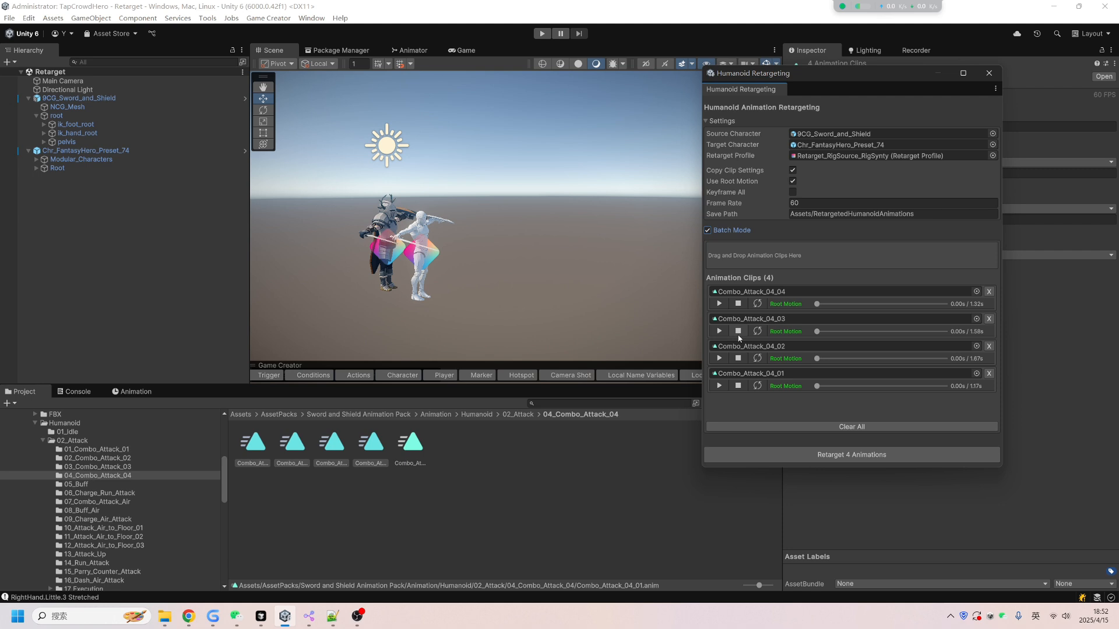
pyautogui.click(718, 358)
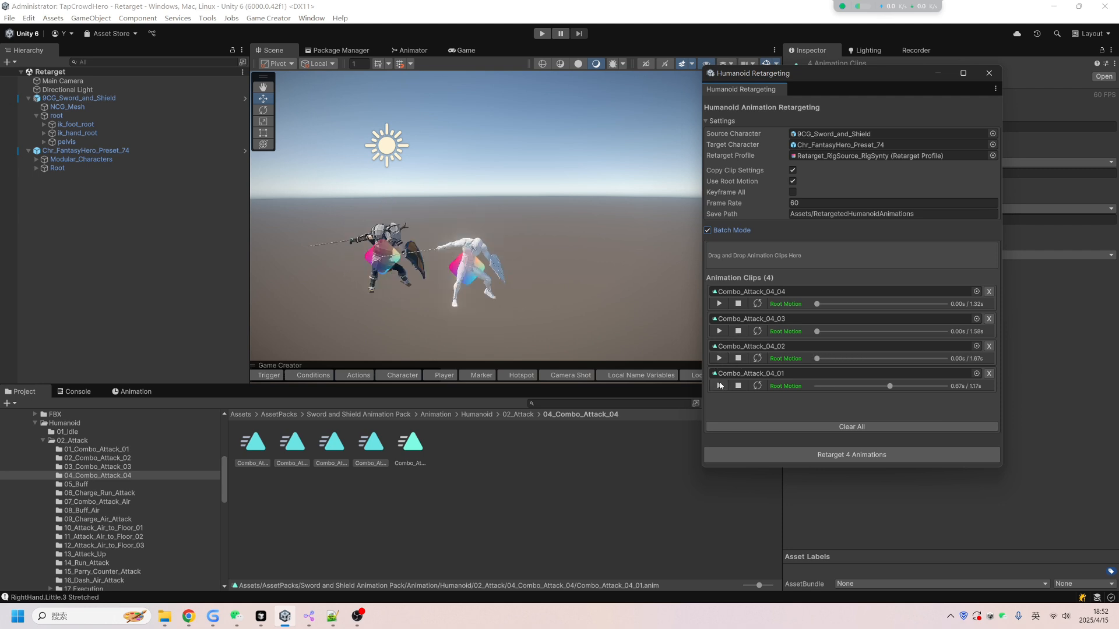
pyautogui.click(719, 386)
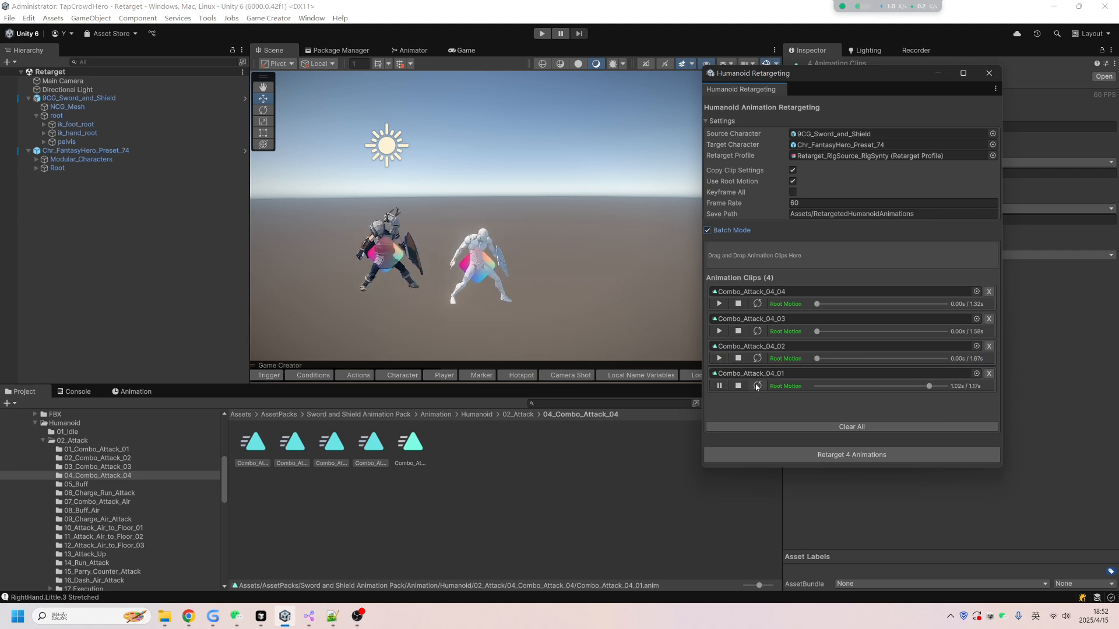
pyautogui.click(757, 386)
pyautogui.click(738, 386)
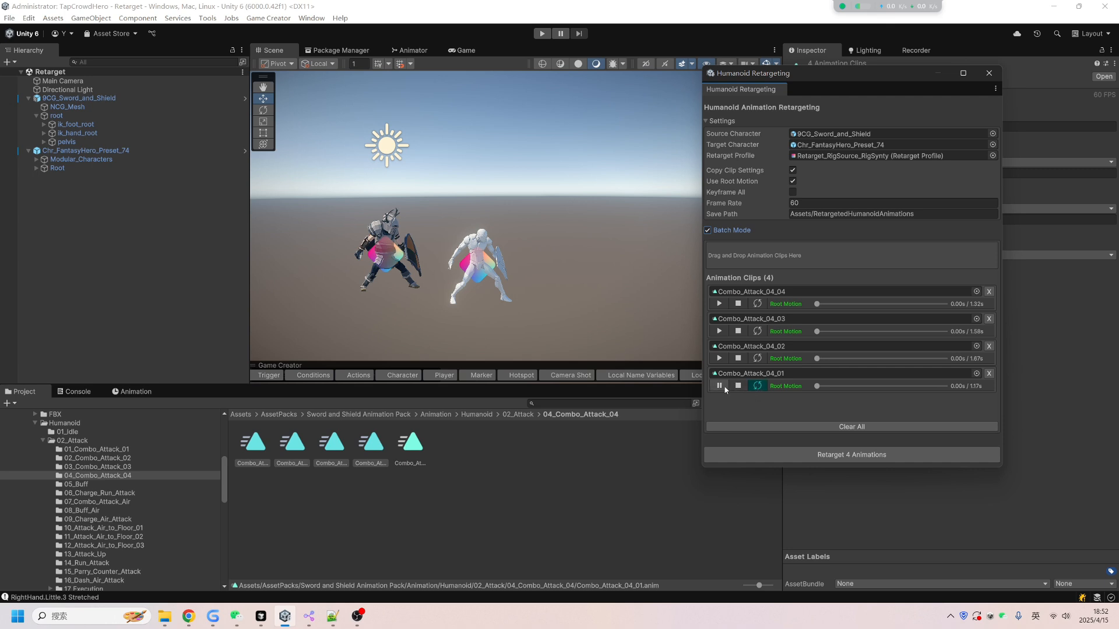
pyautogui.click(719, 386)
pyautogui.click(719, 304)
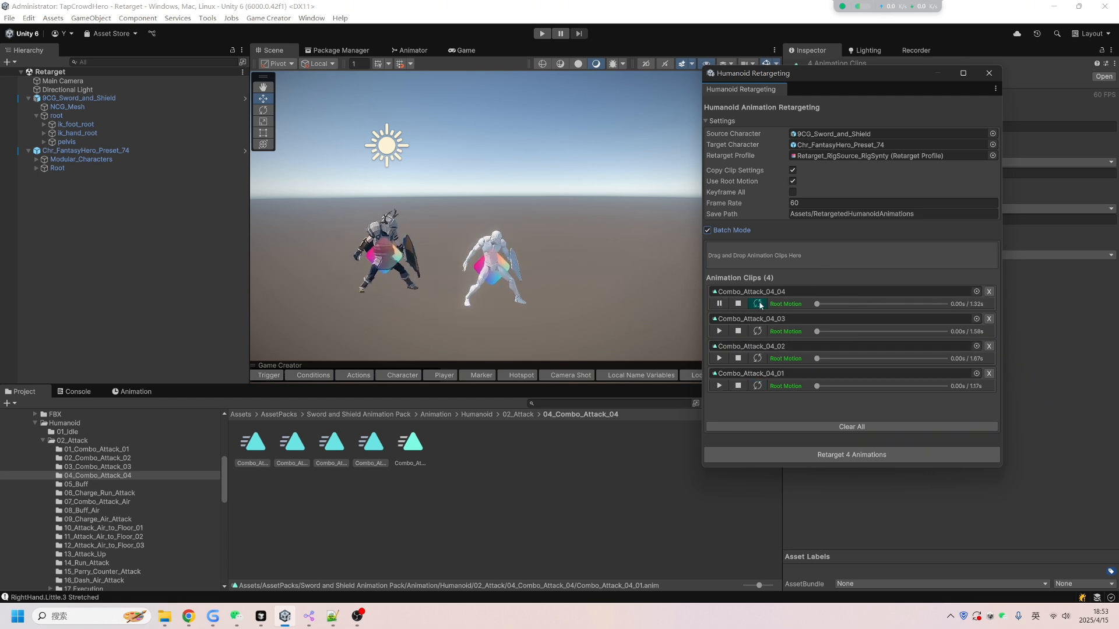
pyautogui.click(719, 304)
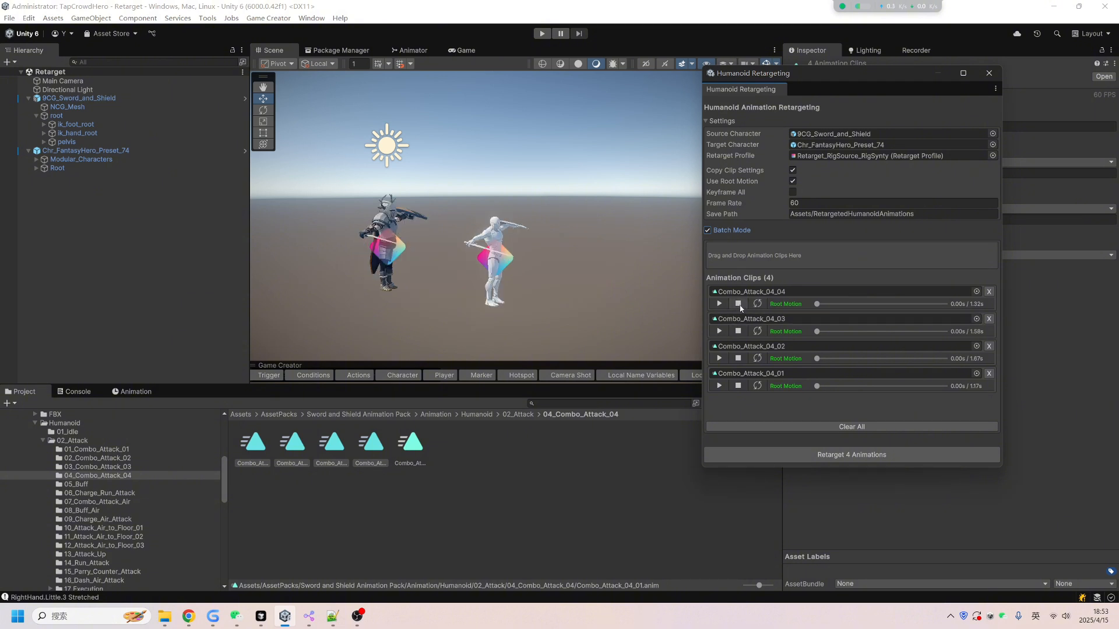
# Batch retarget the four Combo_Attack_04 clips into RetargetedHumanoidAnimations and uncover the animation preview area
pyautogui.keyDown('alt'); pyautogui.moveTo(459, 262); pyautogui.dragTo(485, 276); pyautogui.keyUp('alt')
pyautogui.click(817, 460)
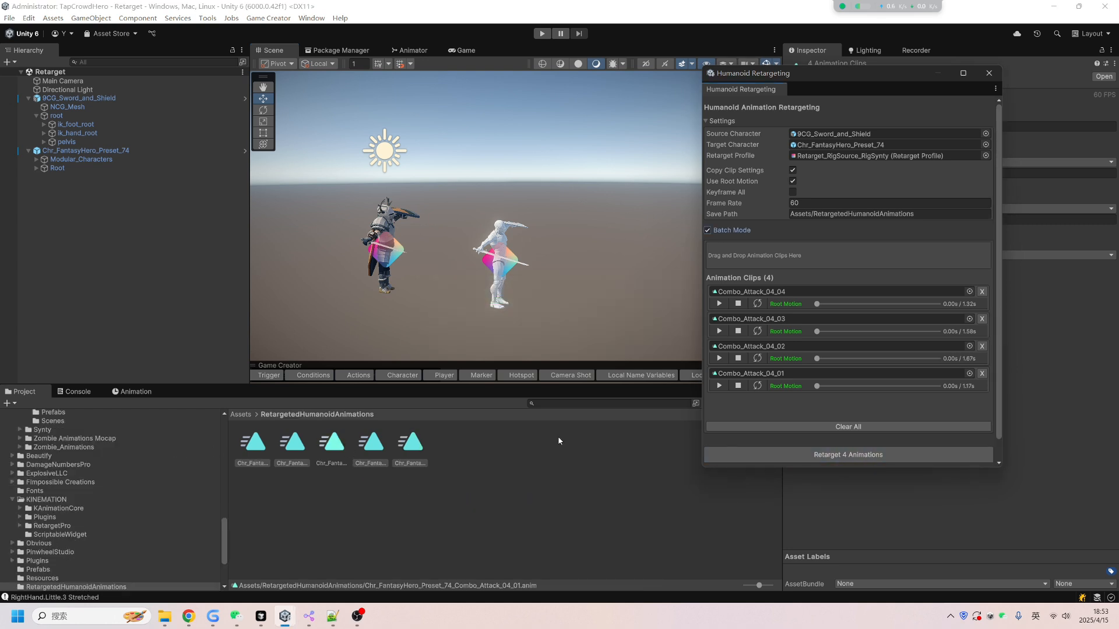
pyautogui.moveTo(863, 71); pyautogui.dragTo(582, 51)
# Preview the newly retargeted Combo_Attack_04 clips on the fantasy hero and close the Humanoid Retargeting window
pyautogui.click(371, 443)
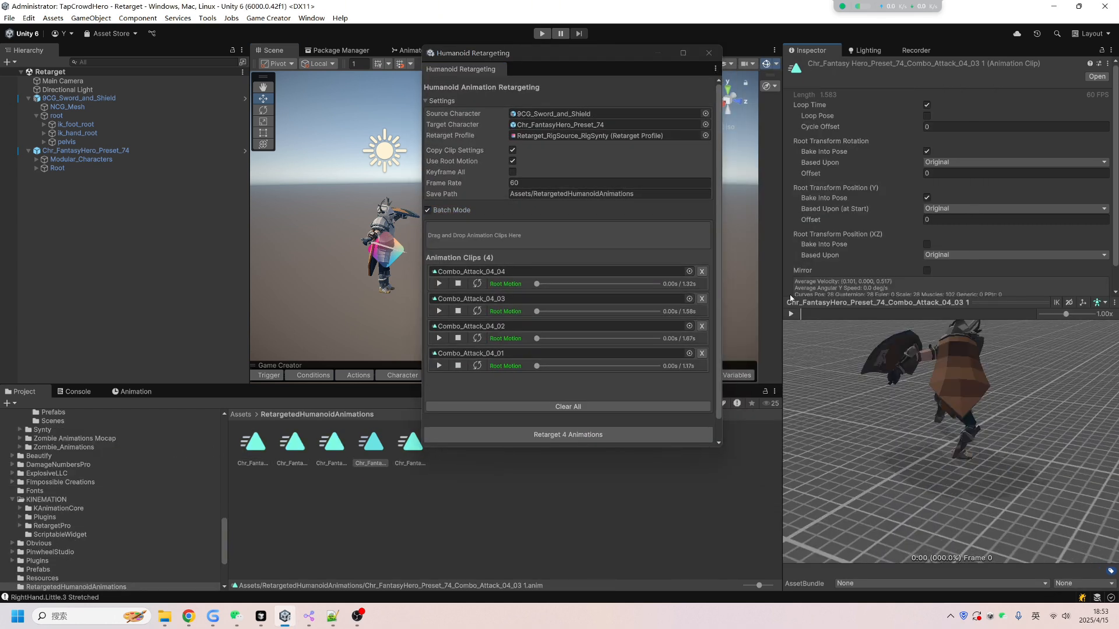
pyautogui.click(792, 314)
pyautogui.click(408, 454)
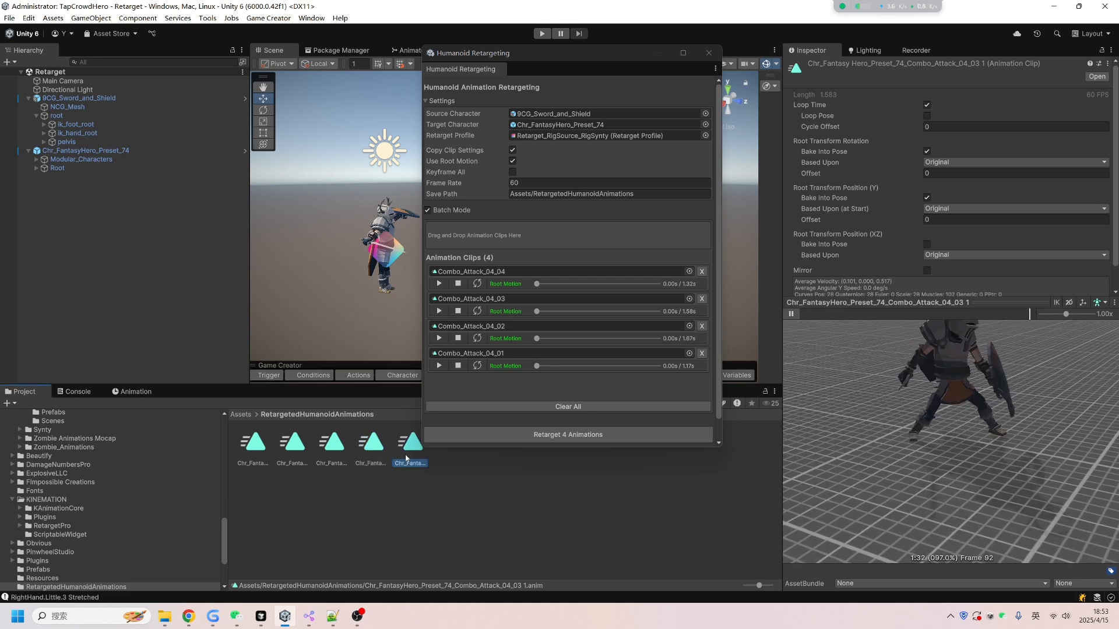
pyautogui.click(332, 445)
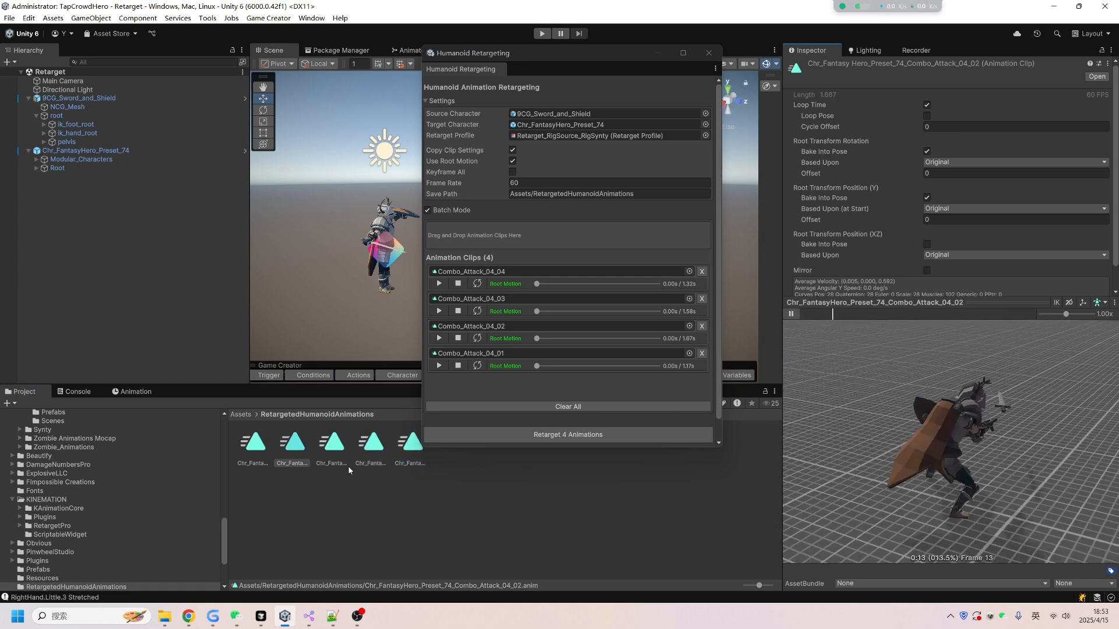
pyautogui.click(791, 314)
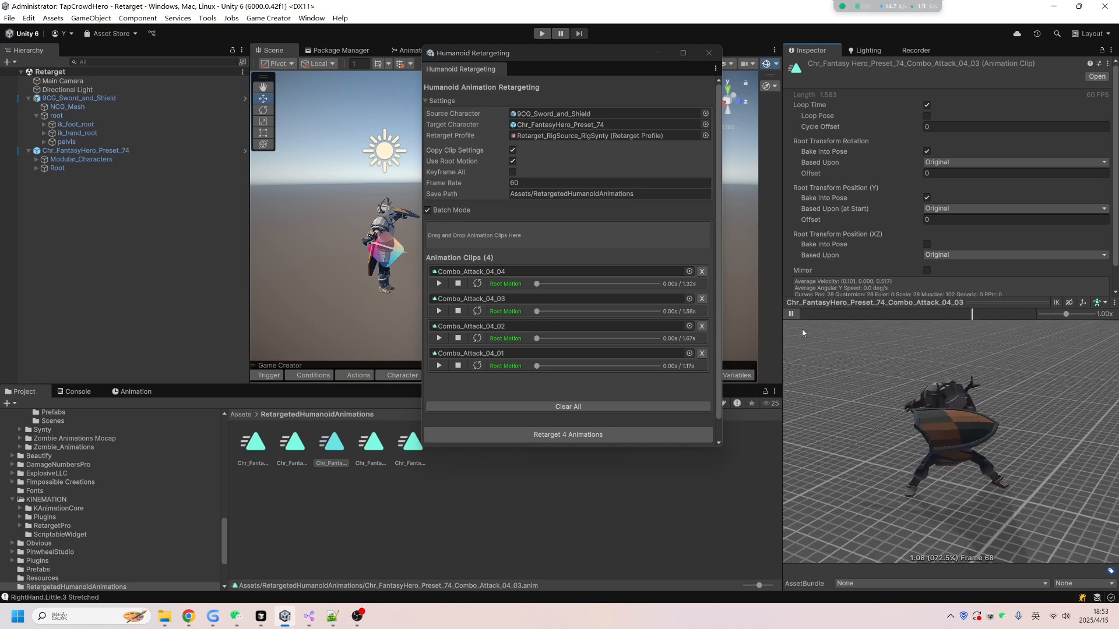
pyautogui.click(791, 314)
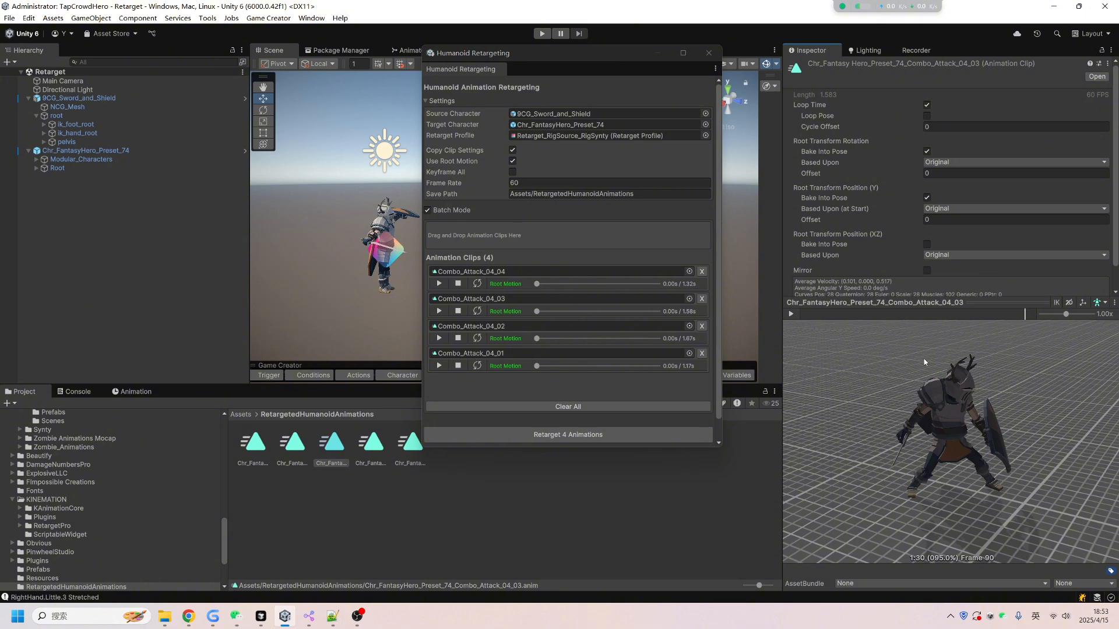
pyautogui.click(715, 57)
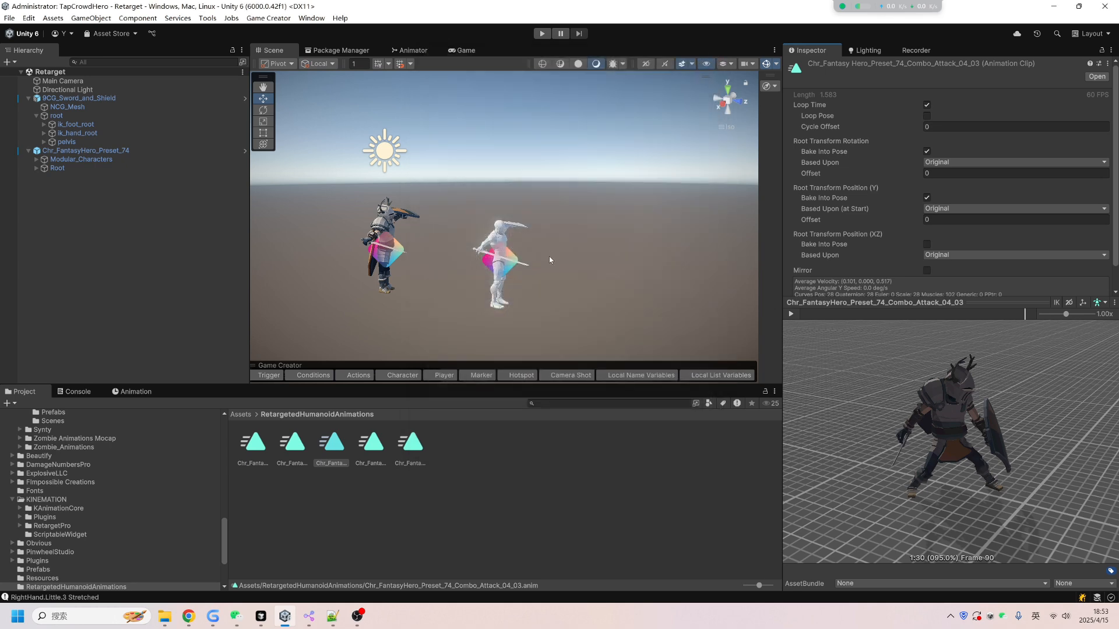